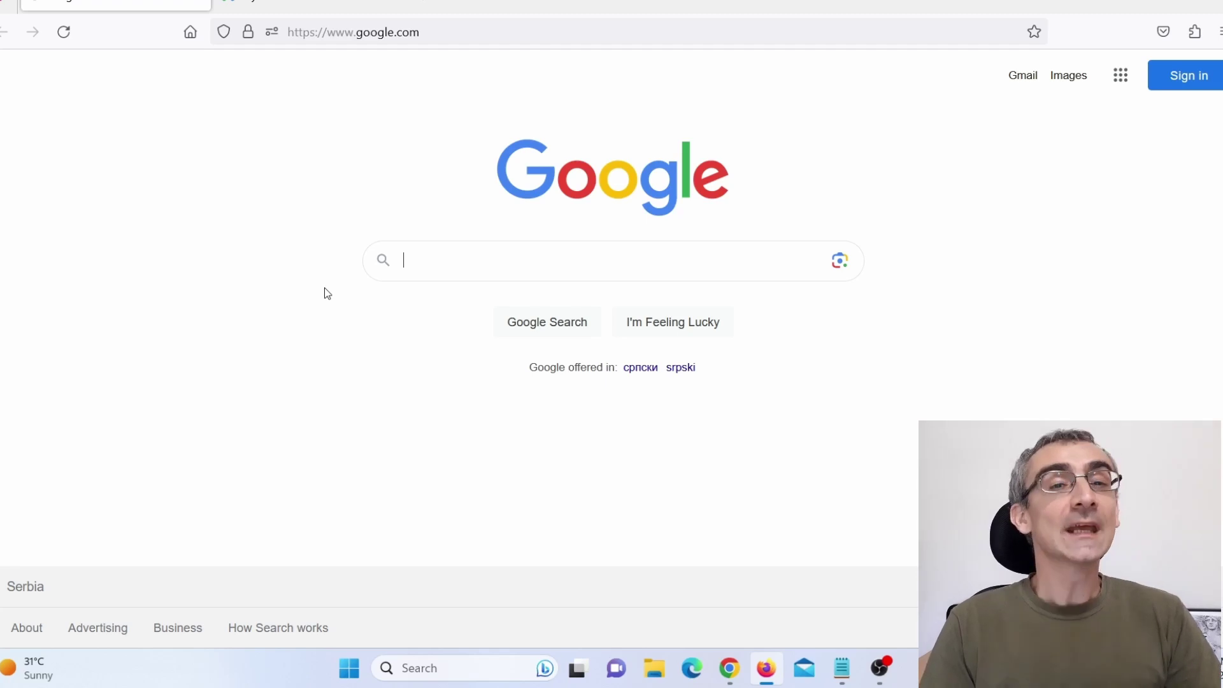
# Search Google for "keto breakfast ideas" and open Prevention's "35 Keto Breakfast Ideas That Will Keep You Full All Morning" article.
pyautogui.write('keto breakfast ideas')
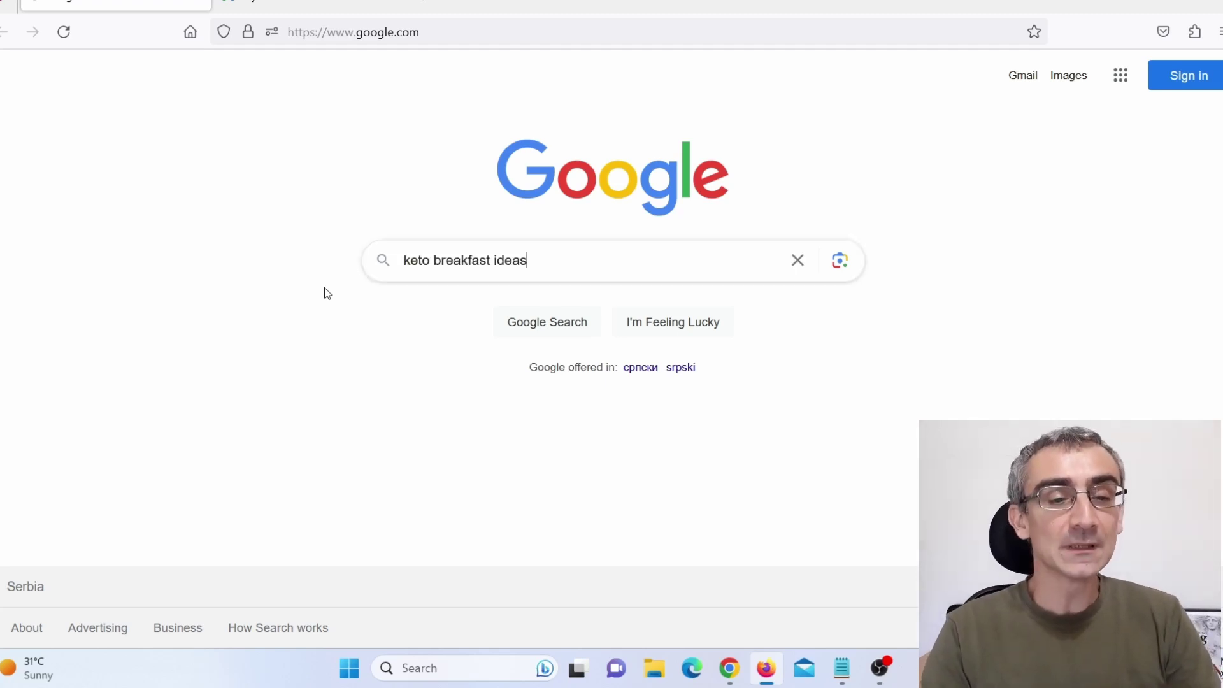
pyautogui.press('Return')
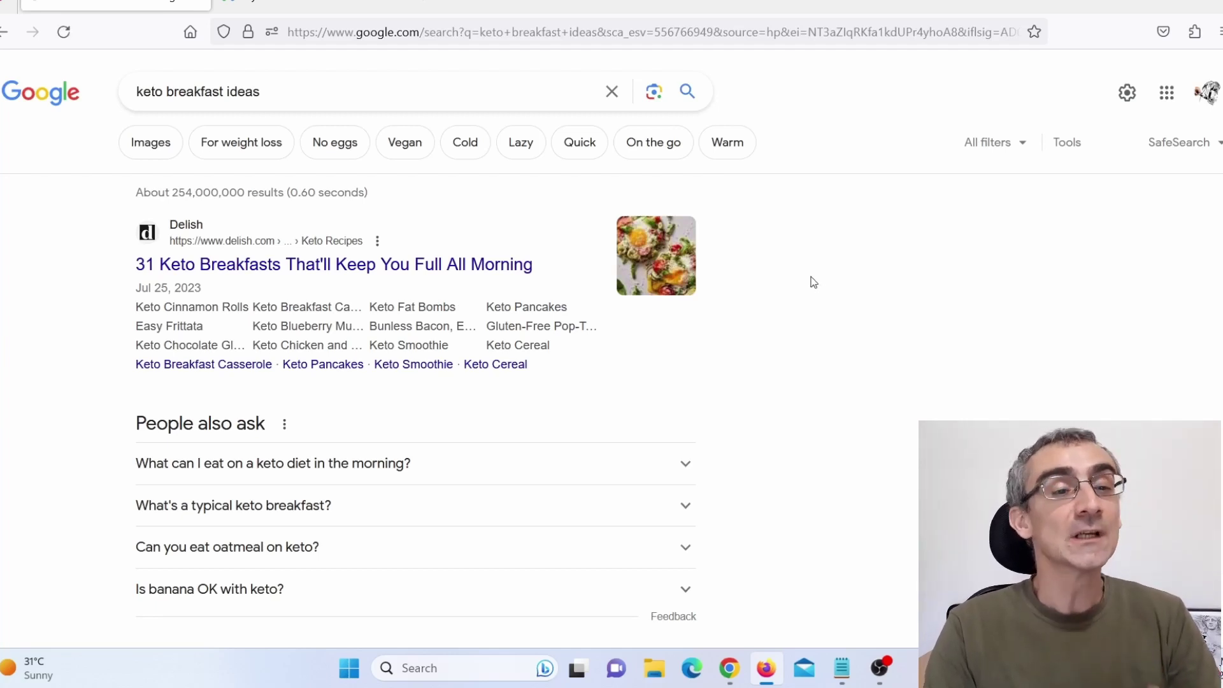
pyautogui.moveTo(390, 91); pyautogui.dragTo(76, 220)
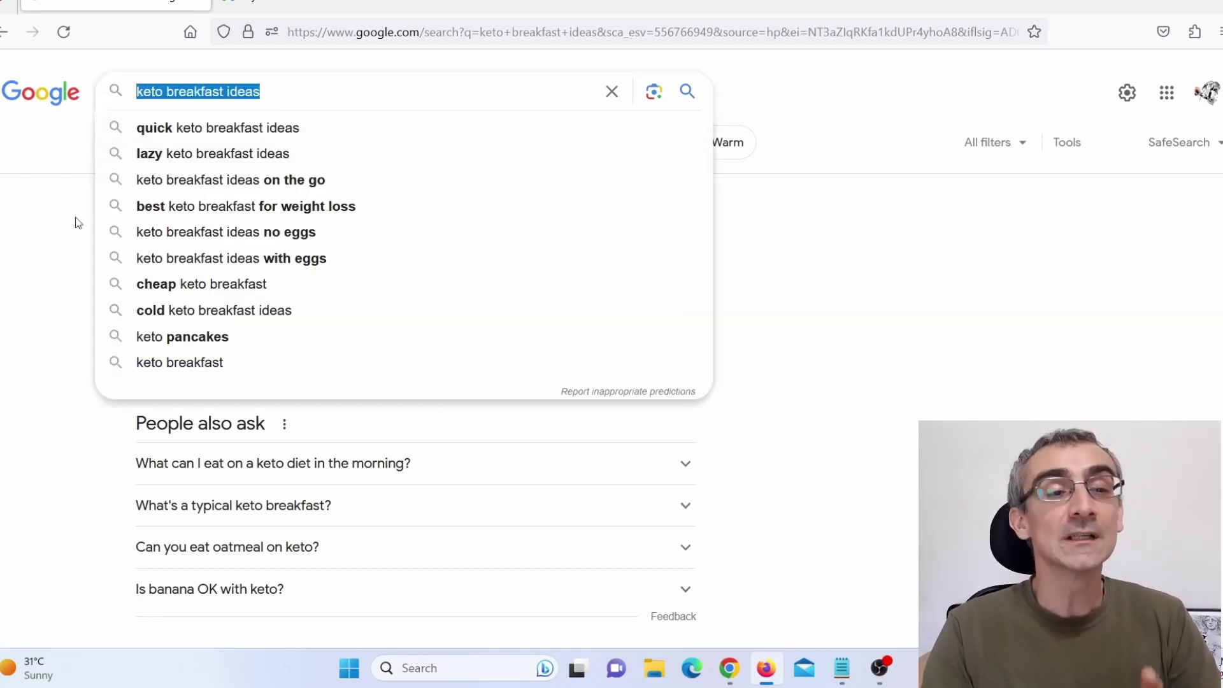
pyautogui.click(48, 303)
pyautogui.scroll(-15, 91, 399)
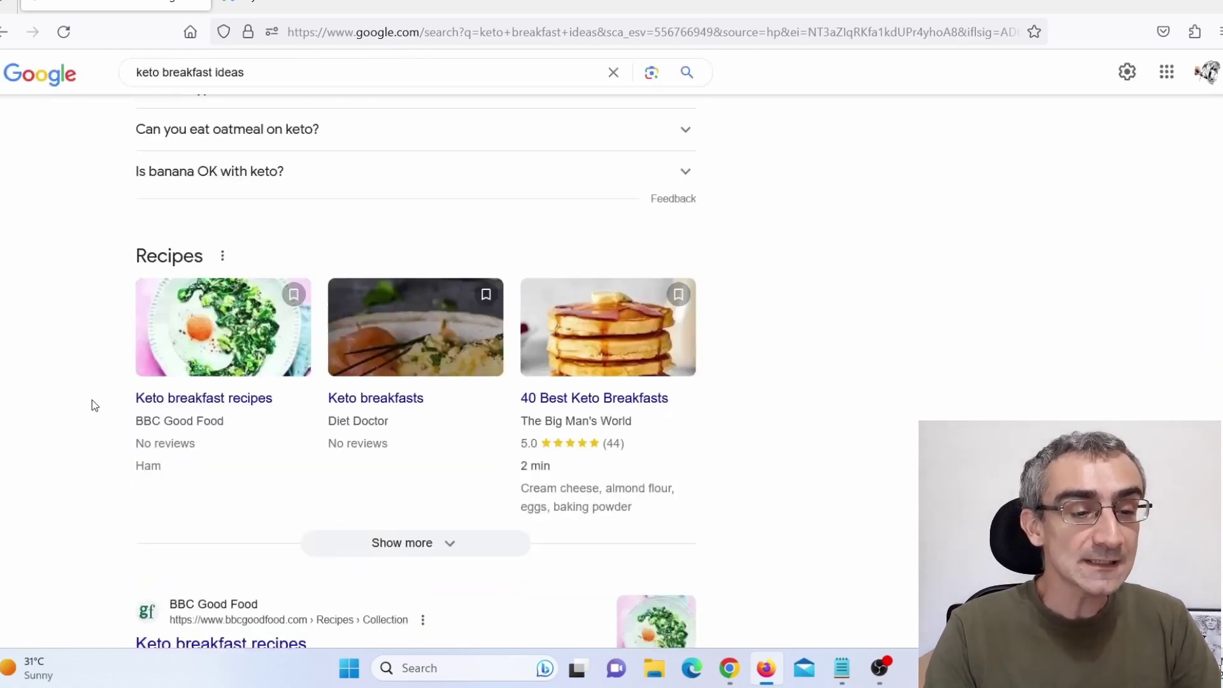
pyautogui.scroll(-3, 92, 399)
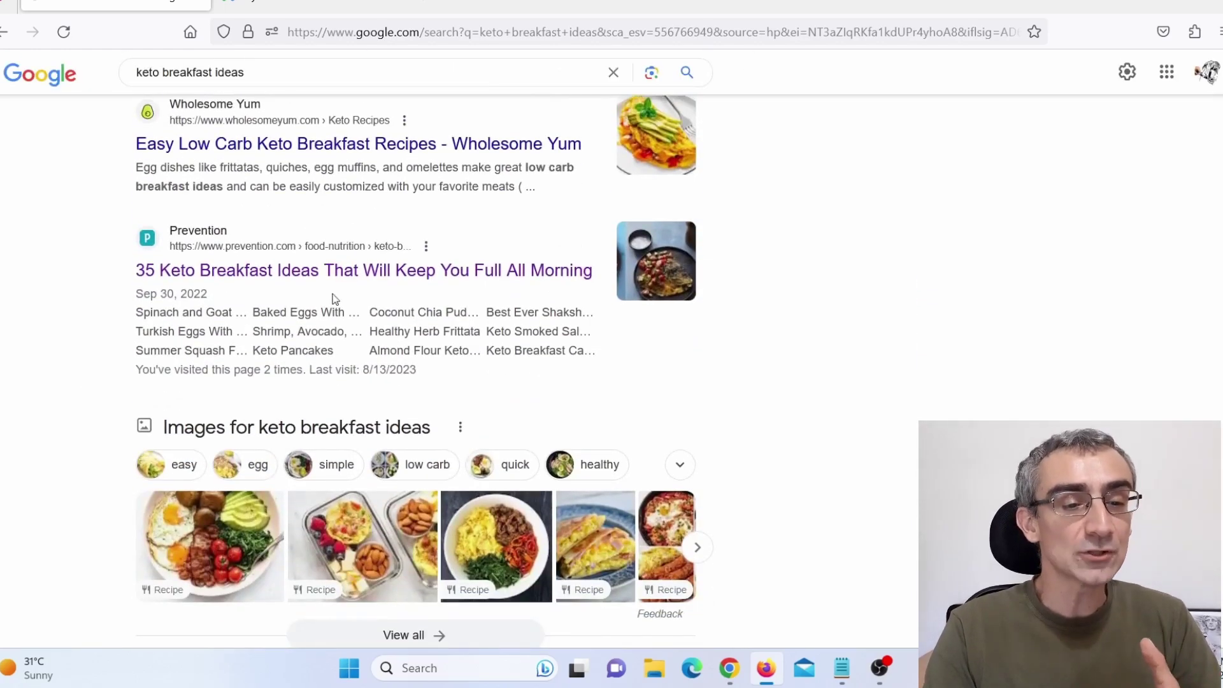
pyautogui.click(387, 274)
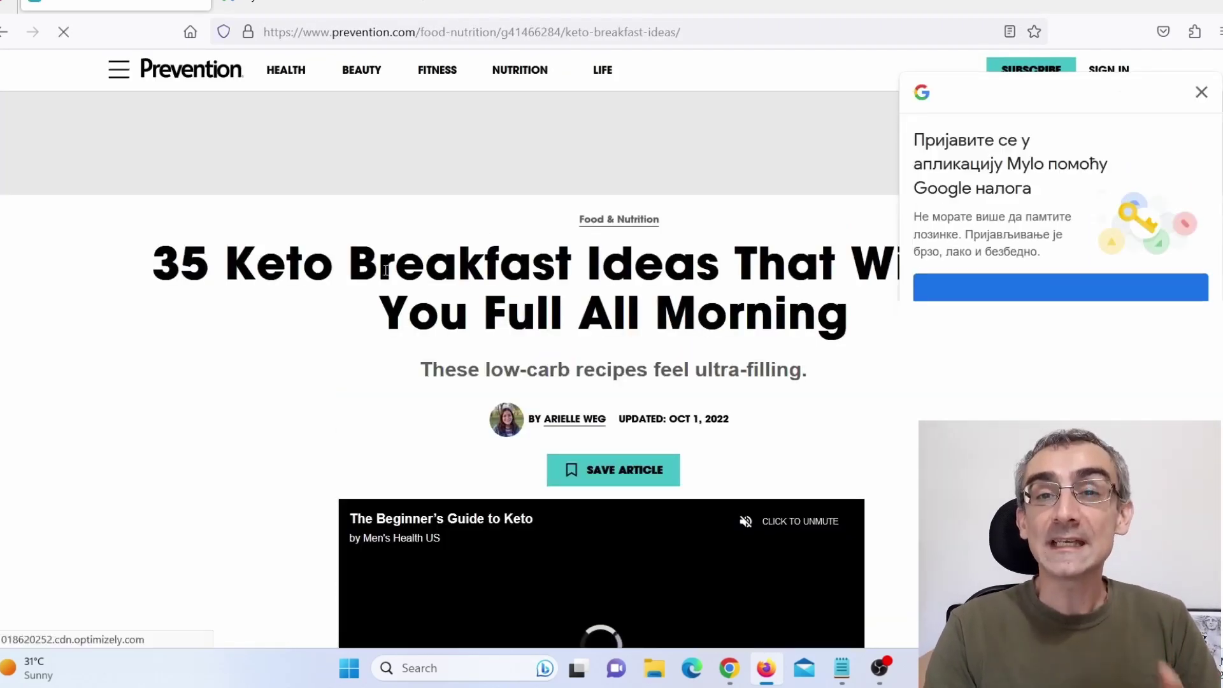
# Copy the web address of the Prevention keto breakfast article.
pyautogui.click(374, 31)
pyautogui.click(374, 32)
pyautogui.hotkey('ctrl', 'c')
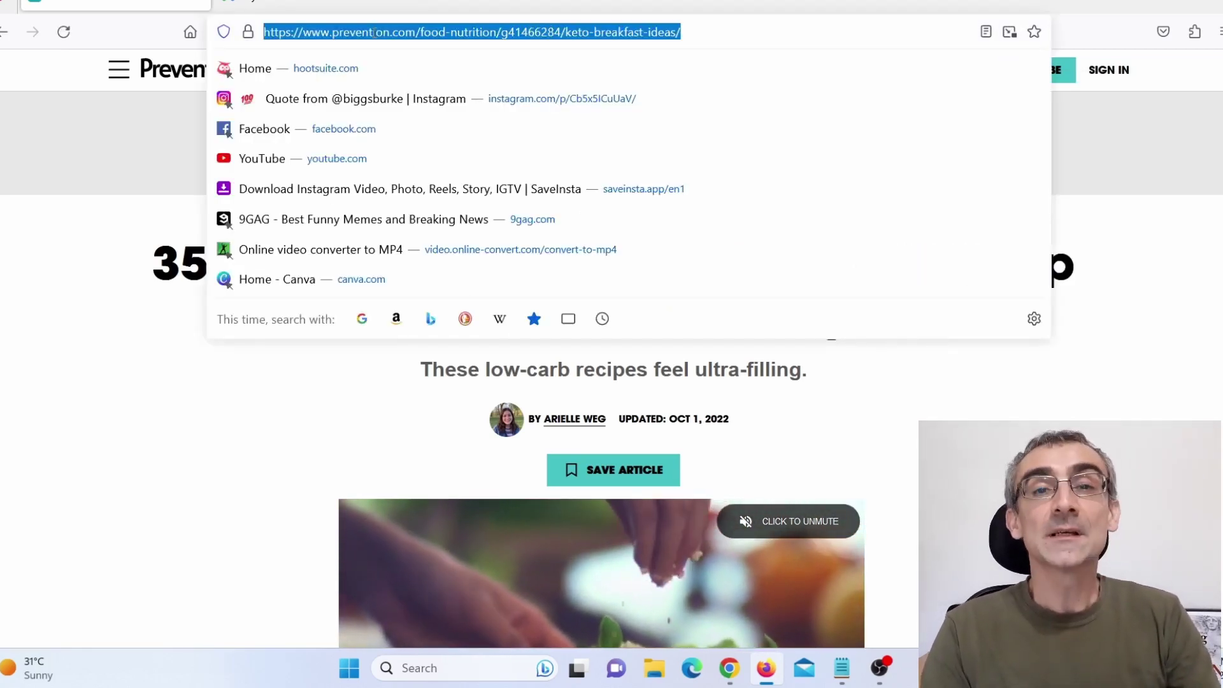
pyautogui.click(152, 408)
# In Google Ads Keyword Planner, start discovering new keywords from a website and paste the Prevention article's URL as the source.
pyautogui.scroll(-4, 147, 418)
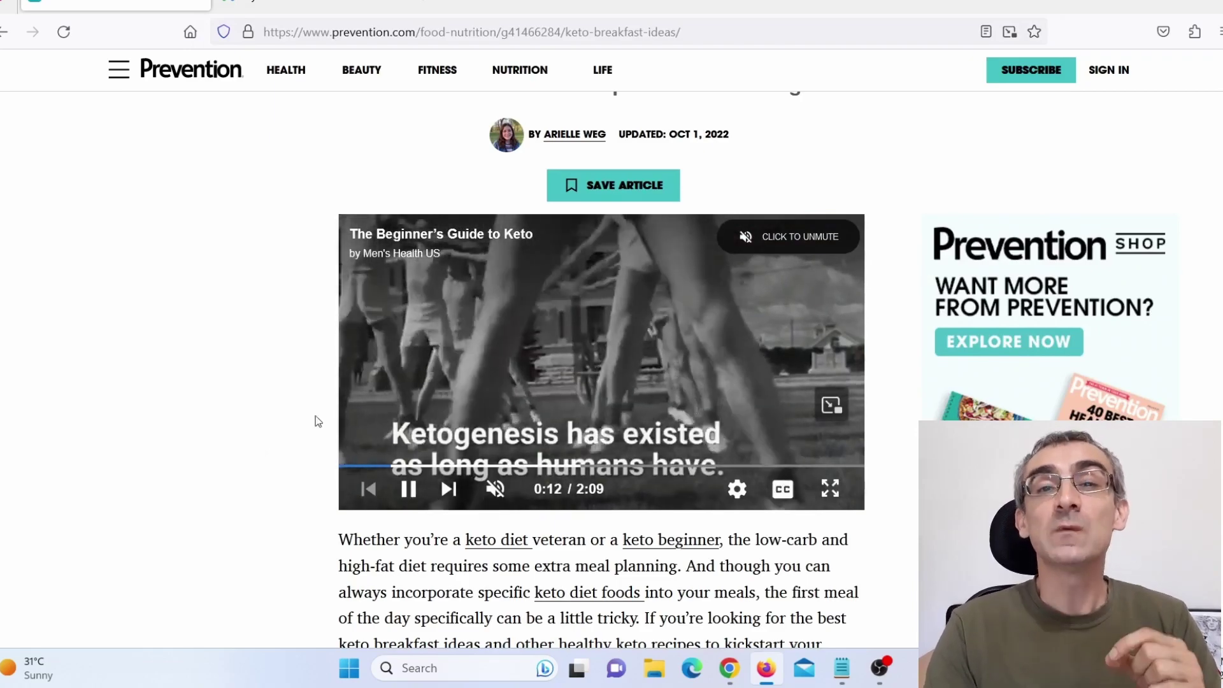
pyautogui.scroll(-4, 262, 400)
pyautogui.scroll(-3, 262, 395)
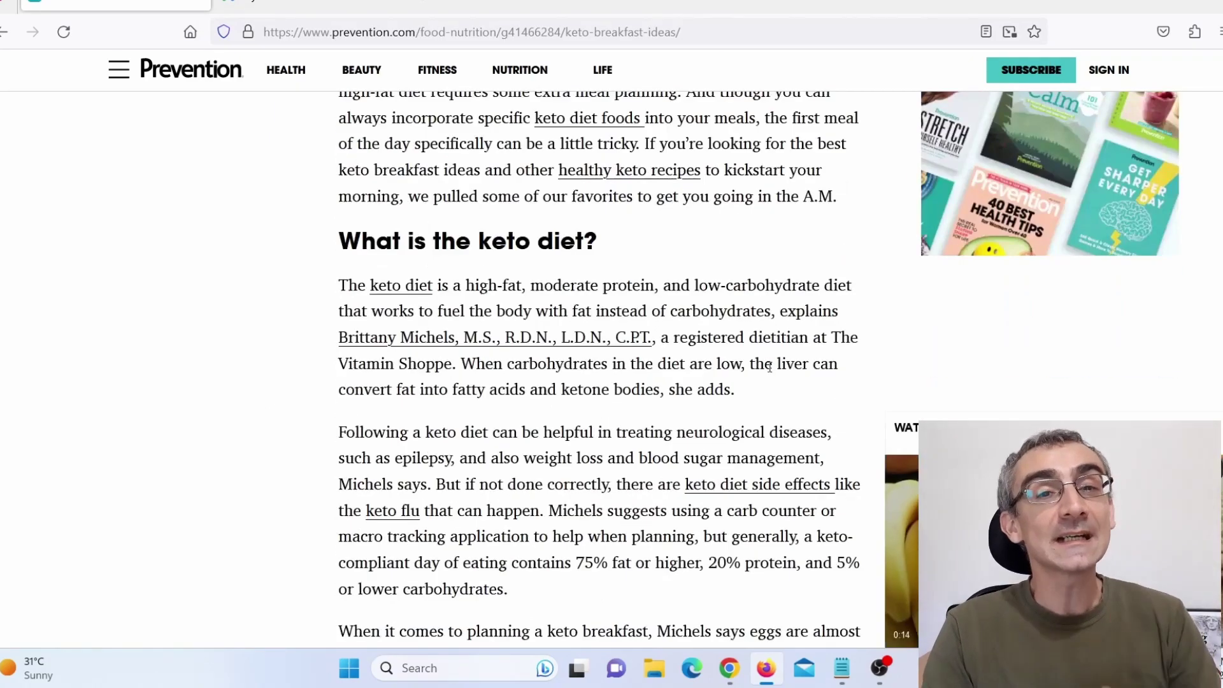
pyautogui.scroll(-9, 713, 333)
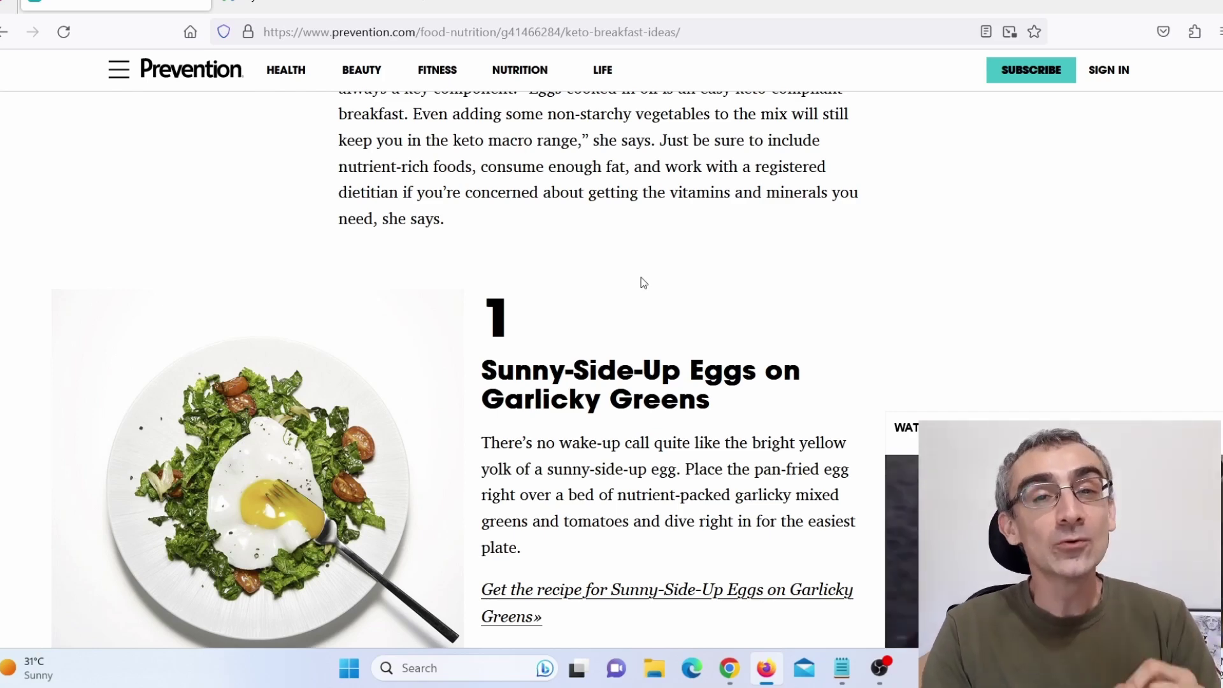
pyautogui.click(309, 6)
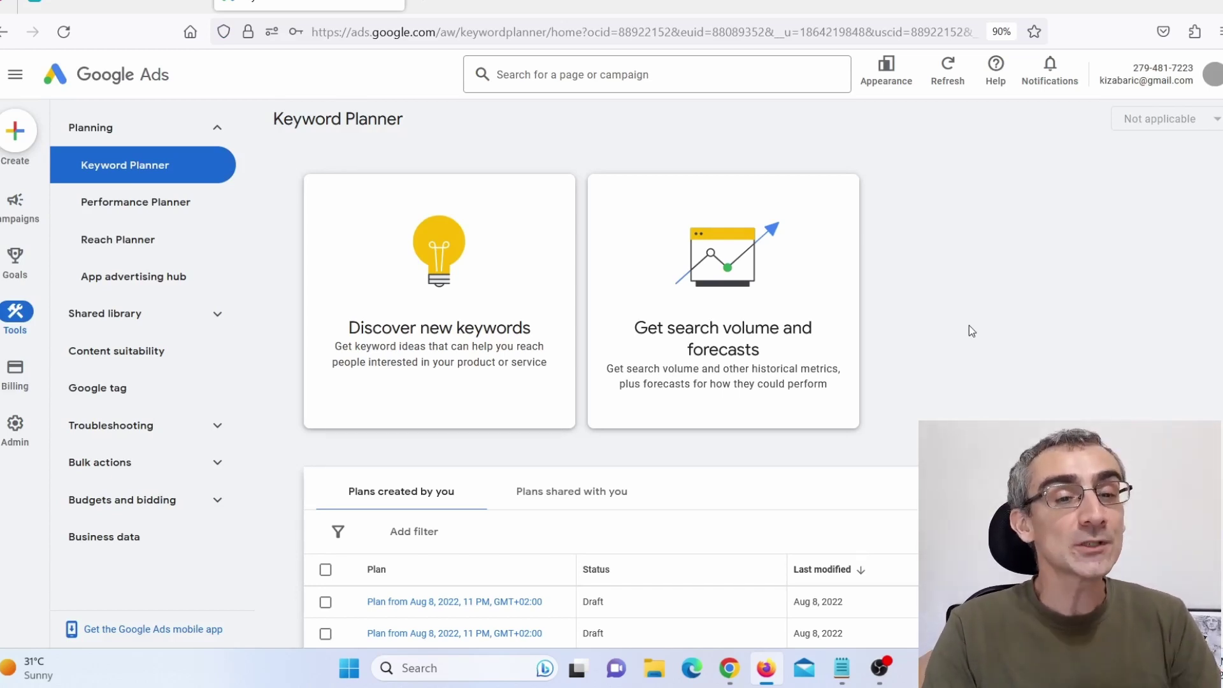
pyautogui.click(433, 334)
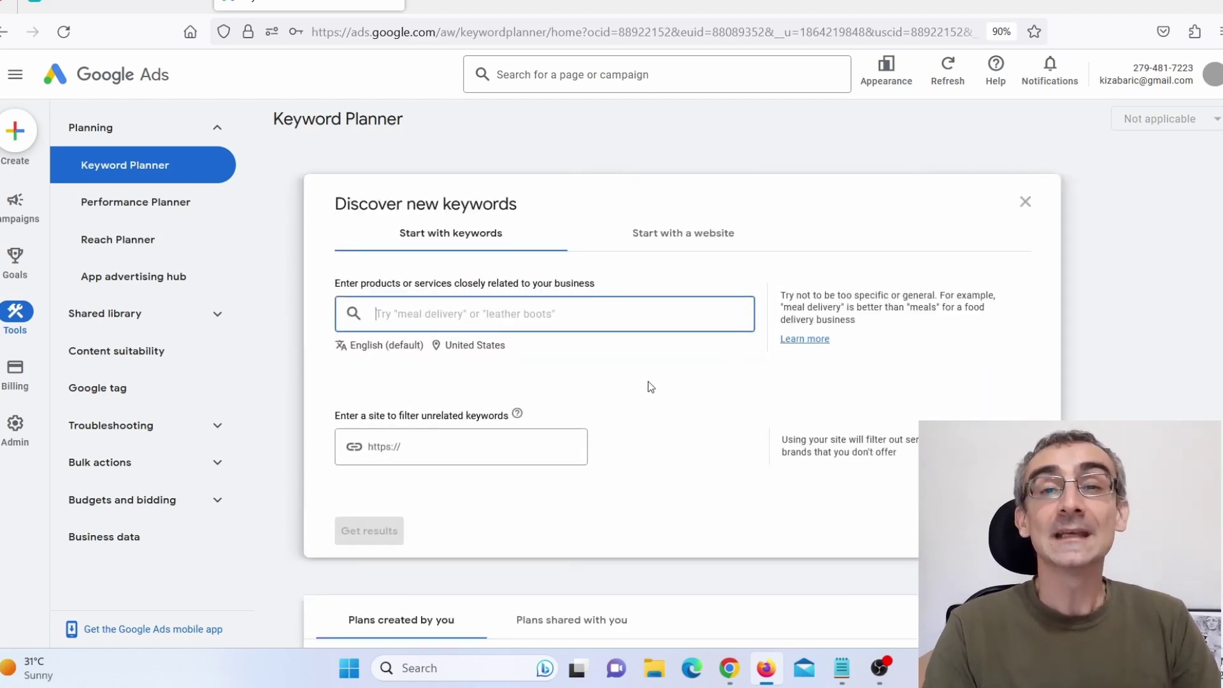
pyautogui.click(669, 247)
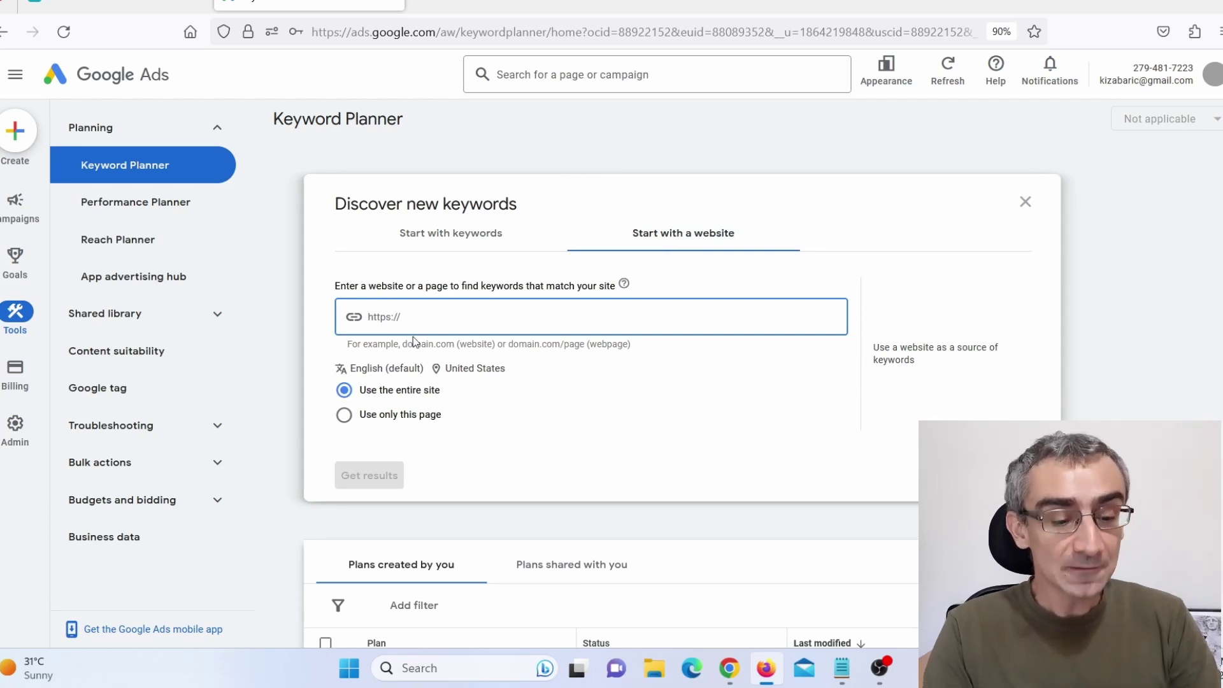
pyautogui.hotkey('ctrl', 'v')
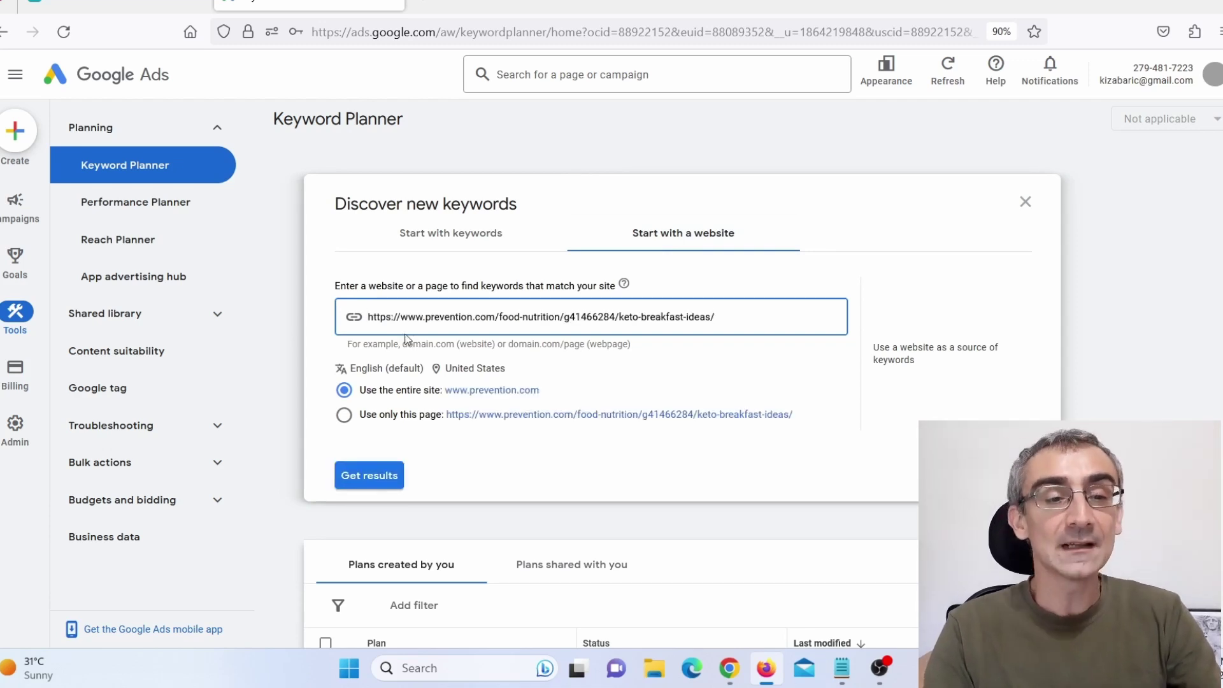
pyautogui.click(108, 6)
pyautogui.click(304, 5)
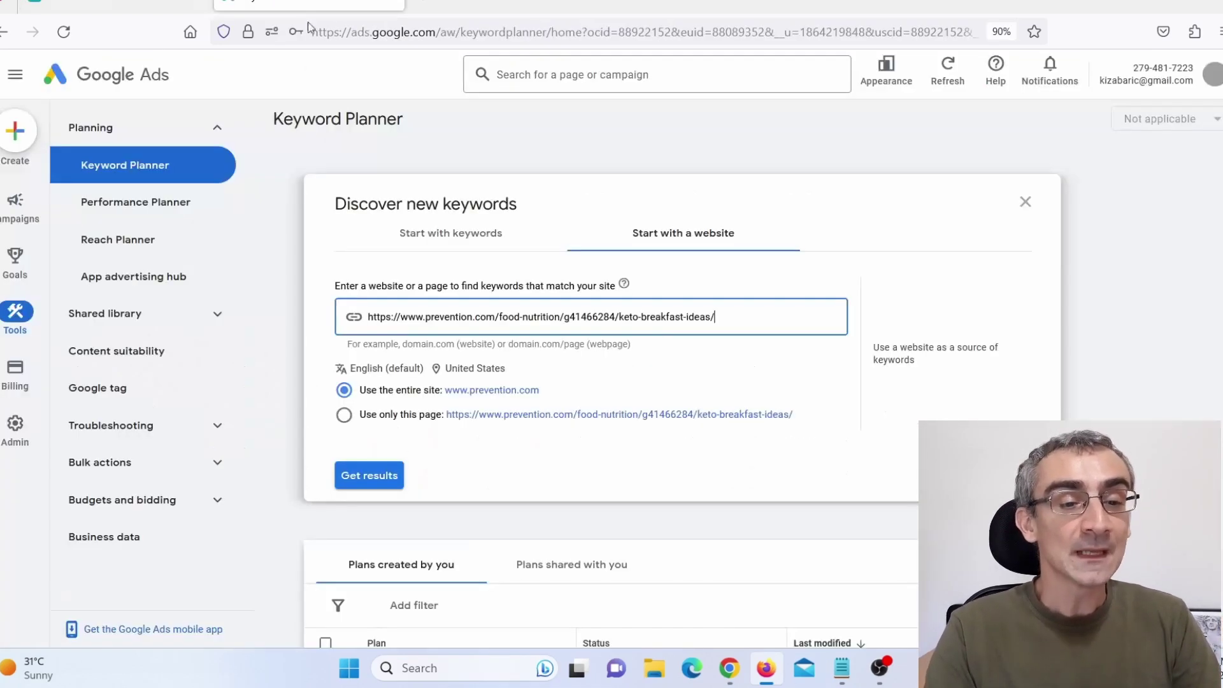
# Inspect the location and language options for the website keyword search without changing them.
pyautogui.click(479, 370)
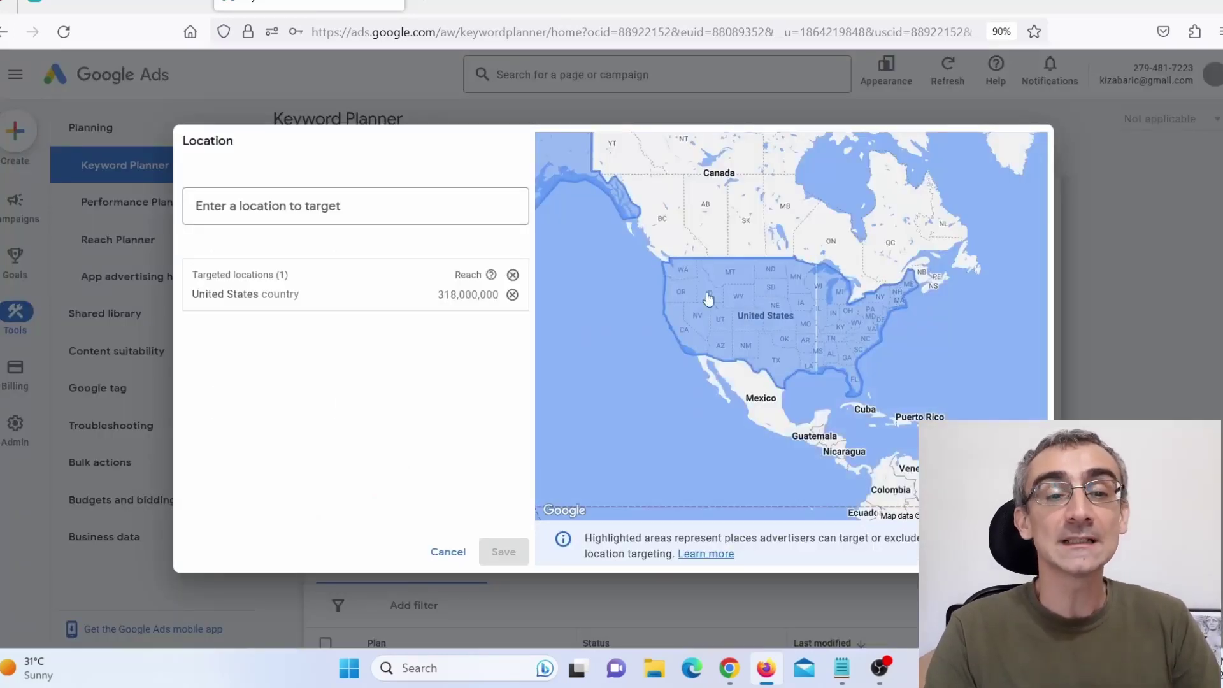
pyautogui.write('eee')
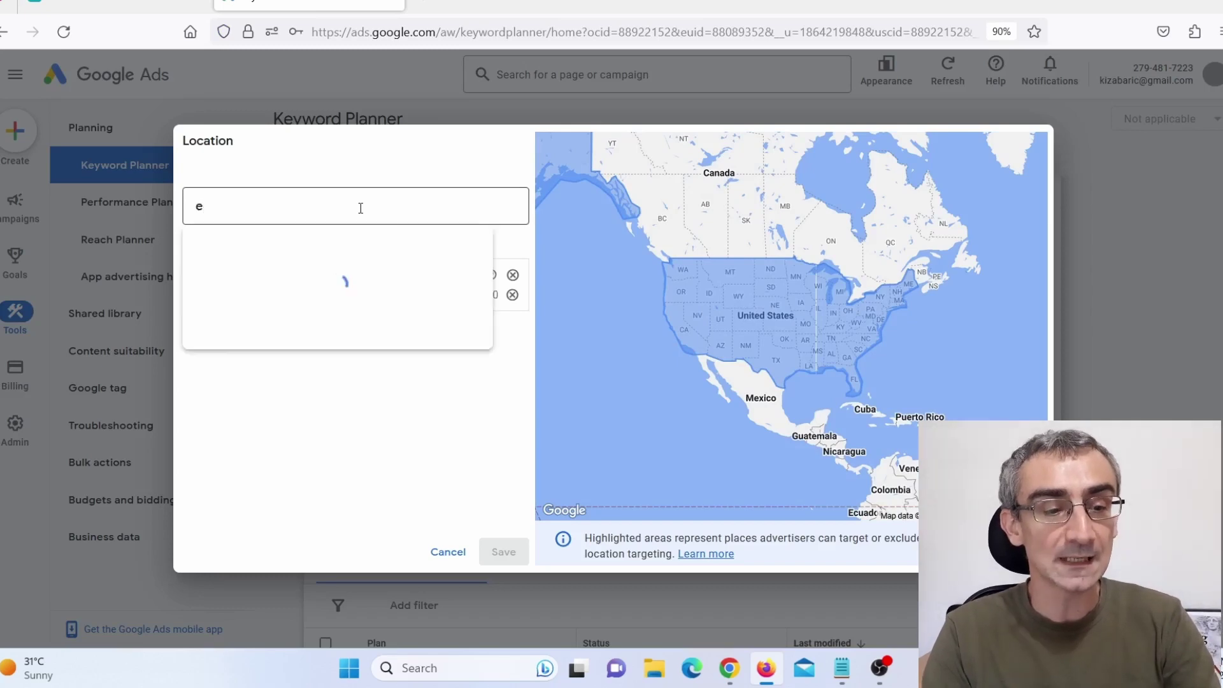
pyautogui.press('BackSpace')
pyautogui.press('BackSpace')
pyautogui.press('BackSpace')
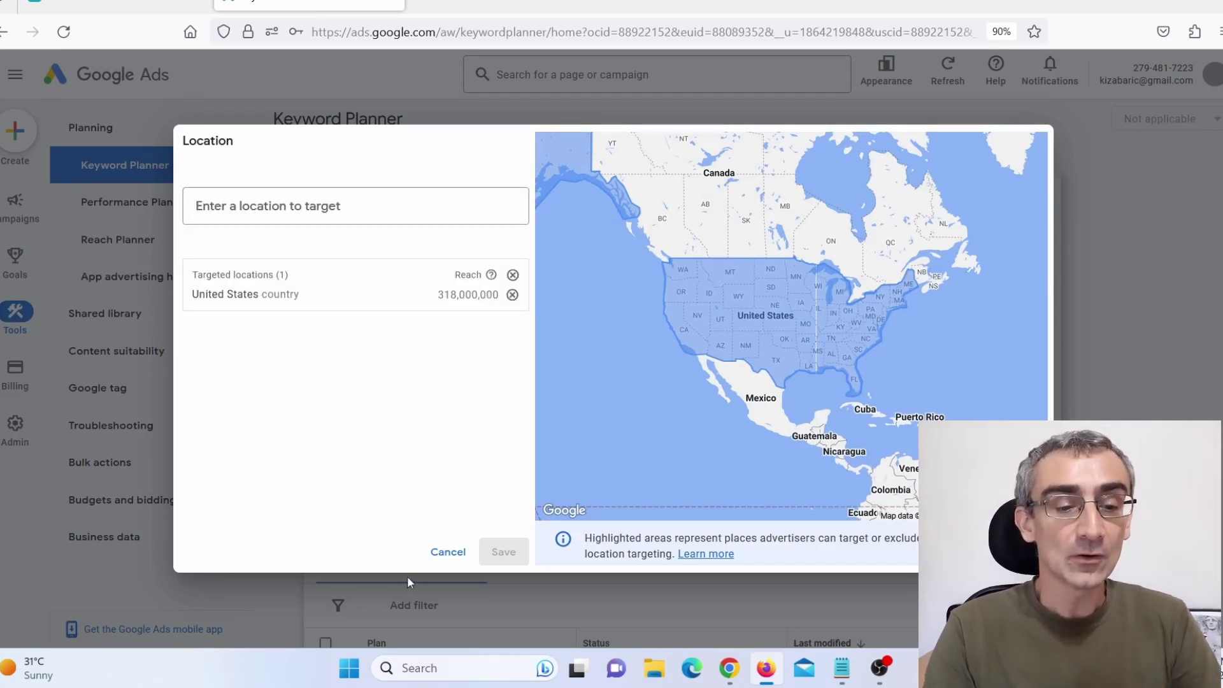
pyautogui.click(445, 553)
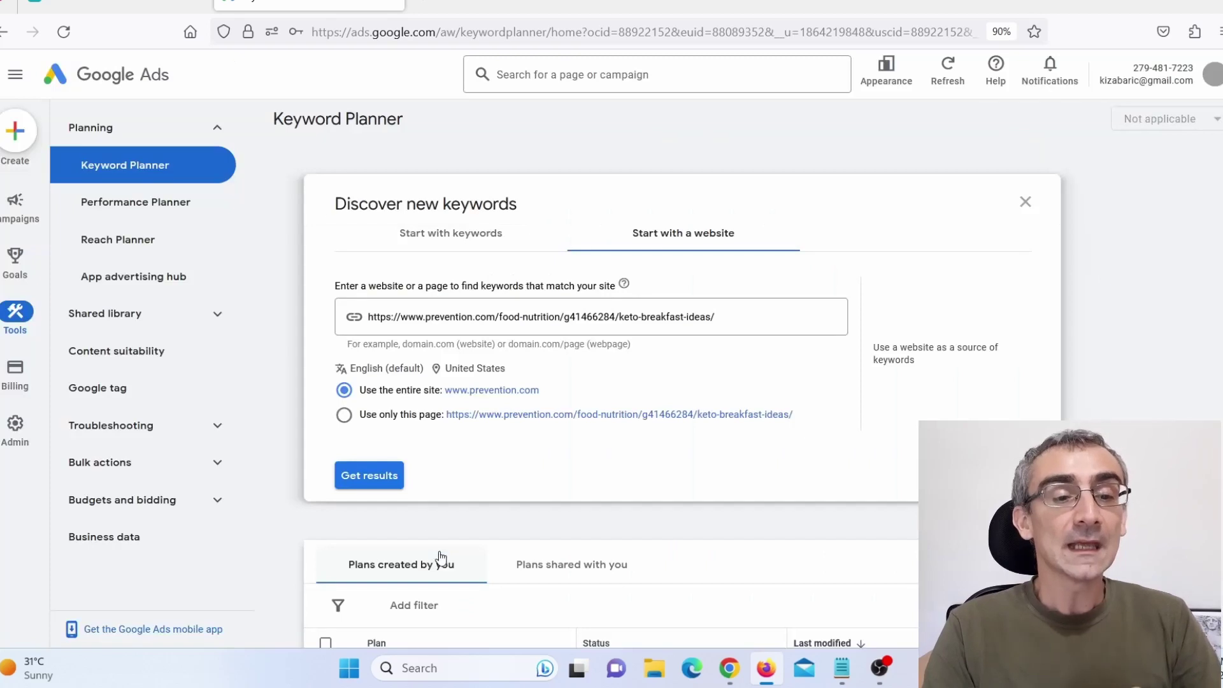
pyautogui.click(376, 370)
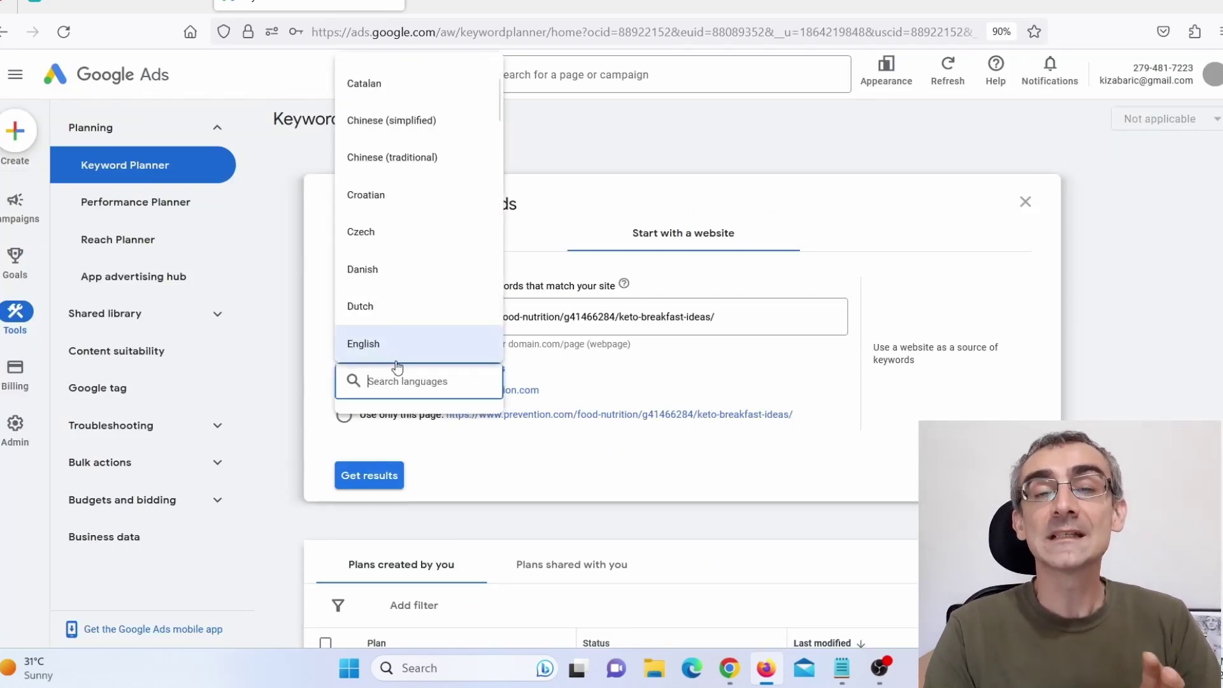
pyautogui.click(1151, 349)
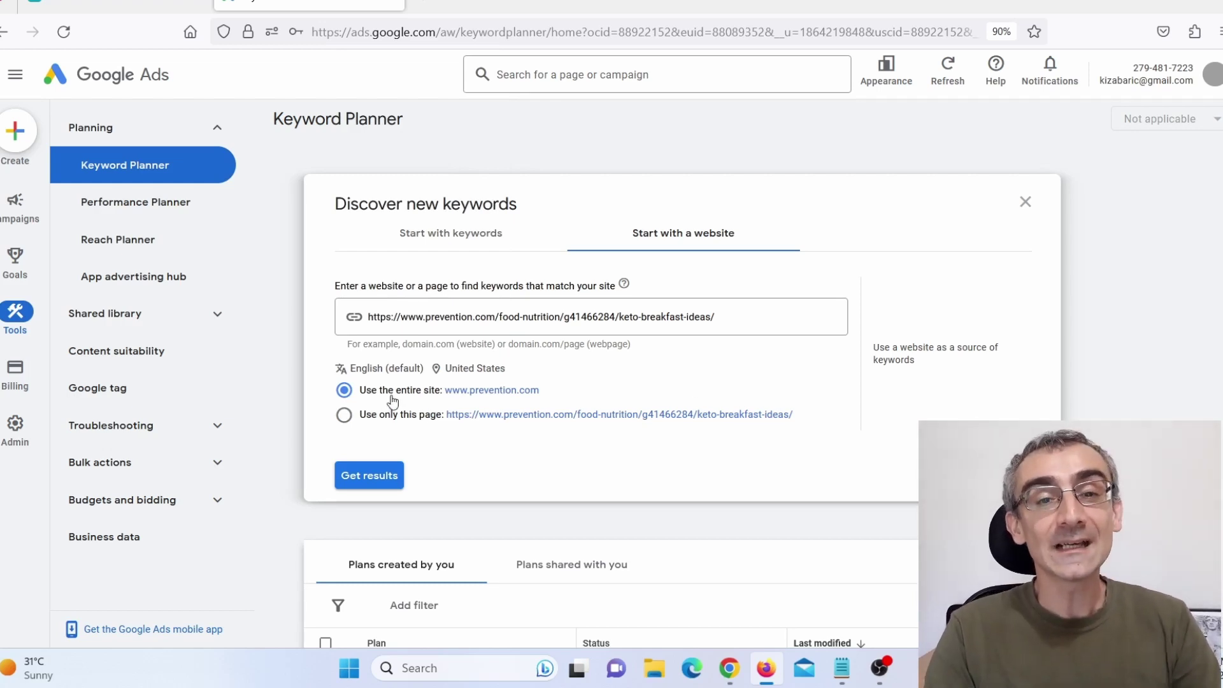
# Check the Prevention article, restrict the keyword source to only that page, and get the keyword results.
pyautogui.click(111, 5)
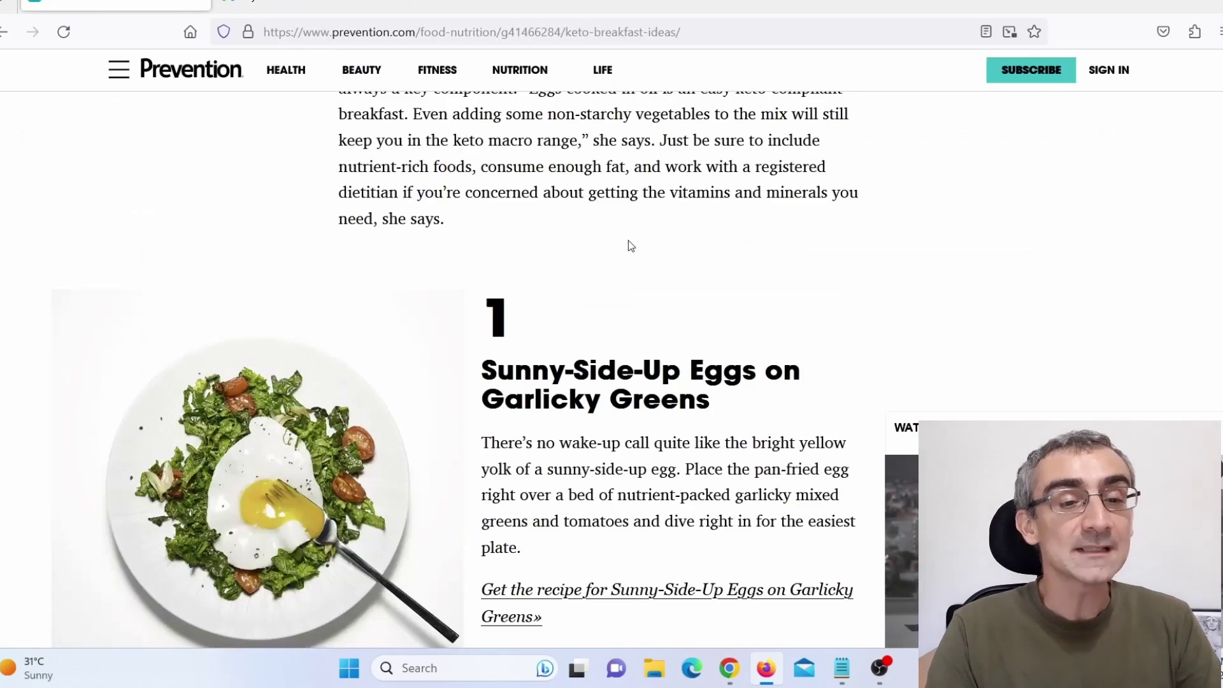
pyautogui.scroll(15, 655, 273)
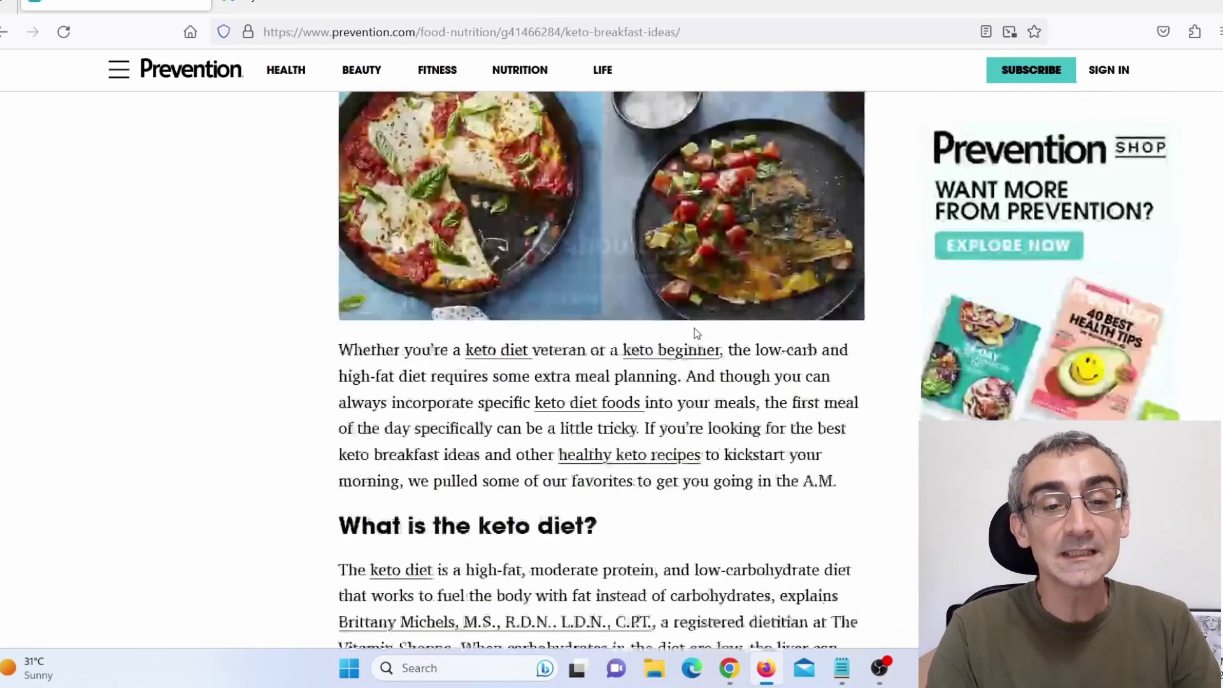
pyautogui.scroll(5, 694, 330)
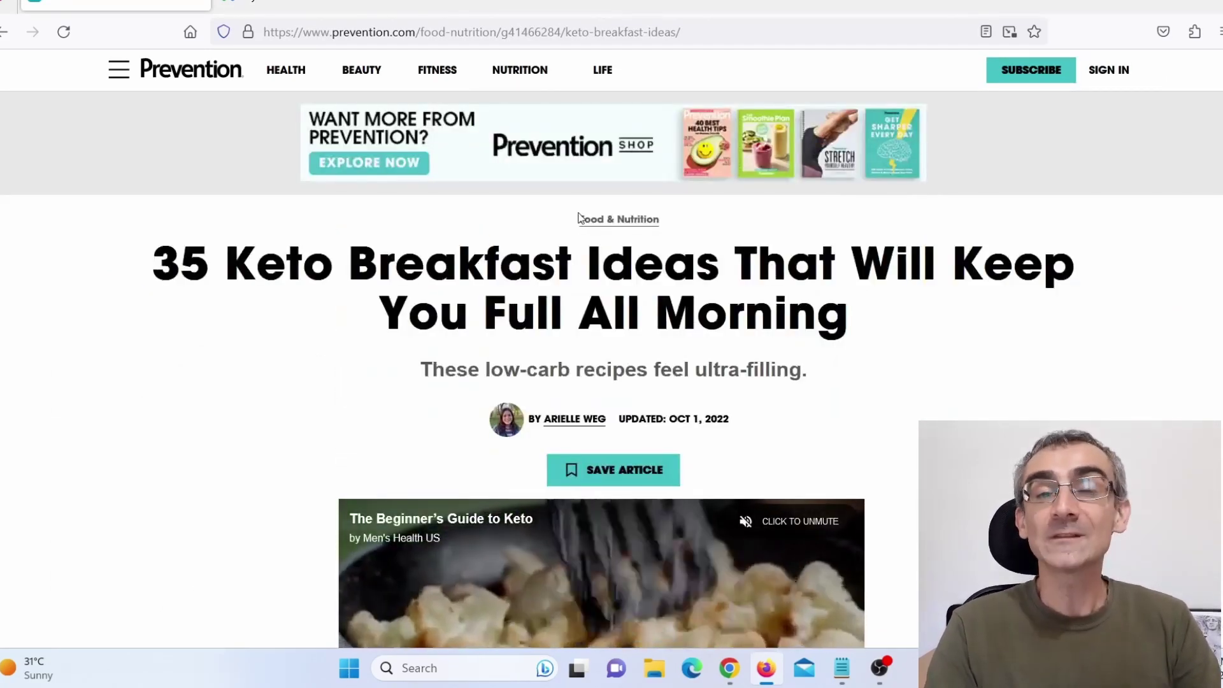
pyautogui.scroll(-6, 610, 283)
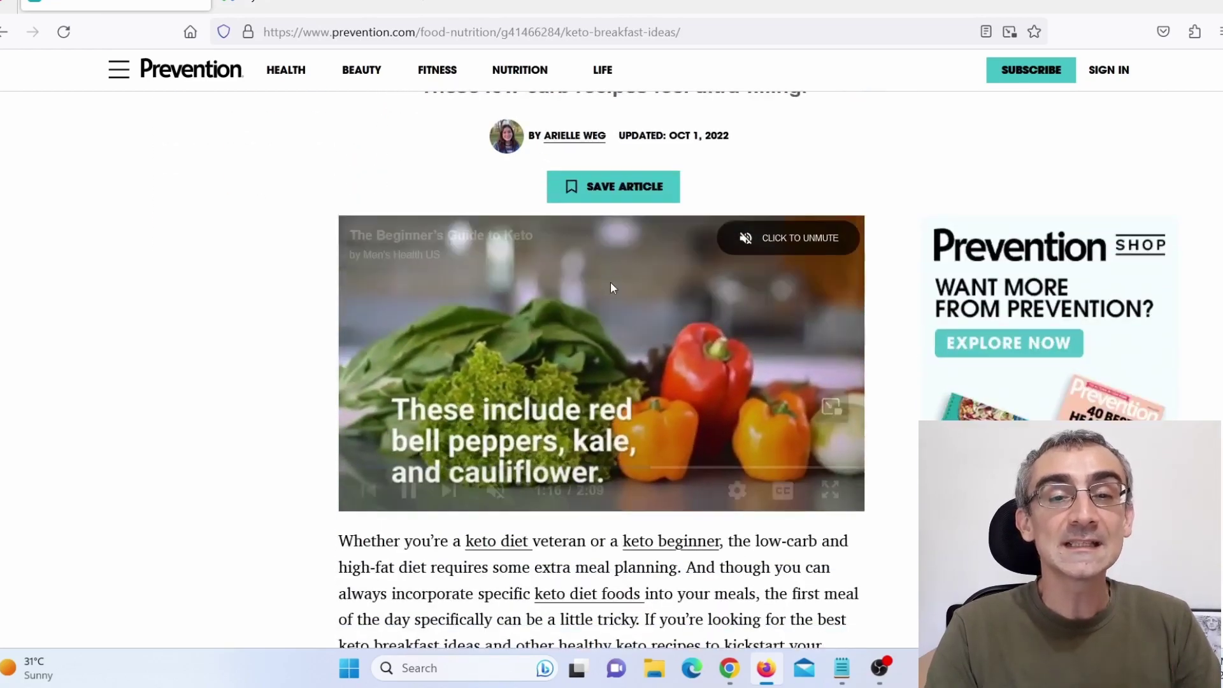
pyautogui.scroll(-10, 609, 279)
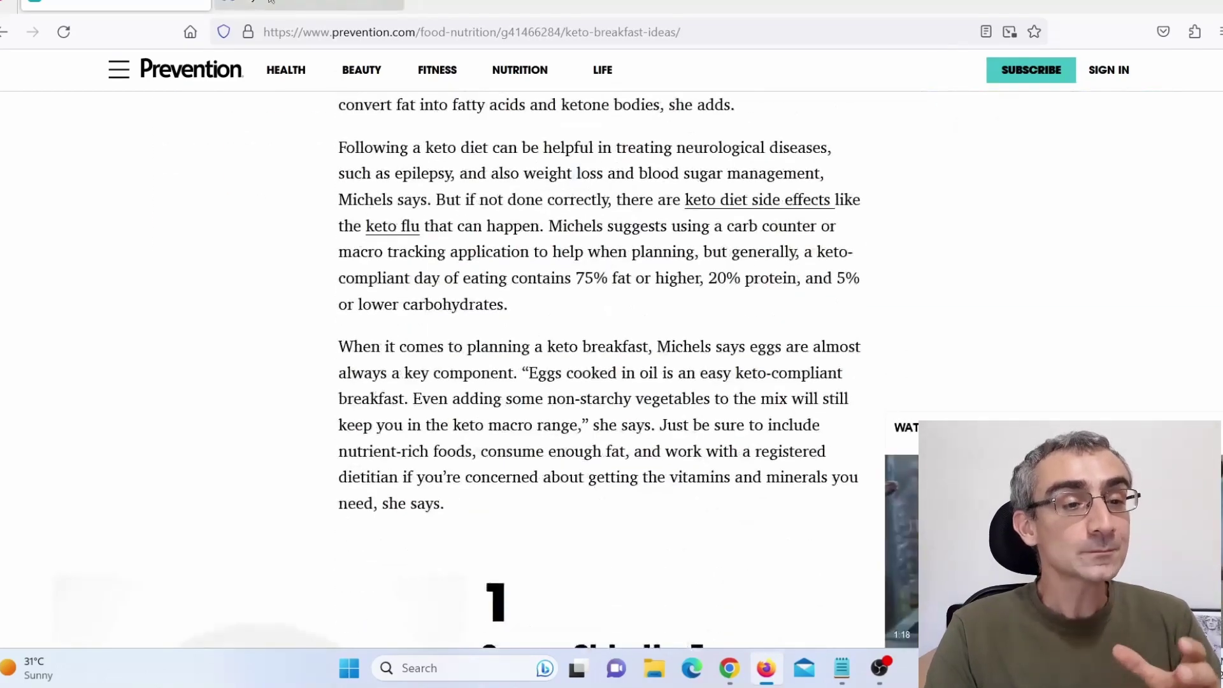
pyautogui.click(286, 6)
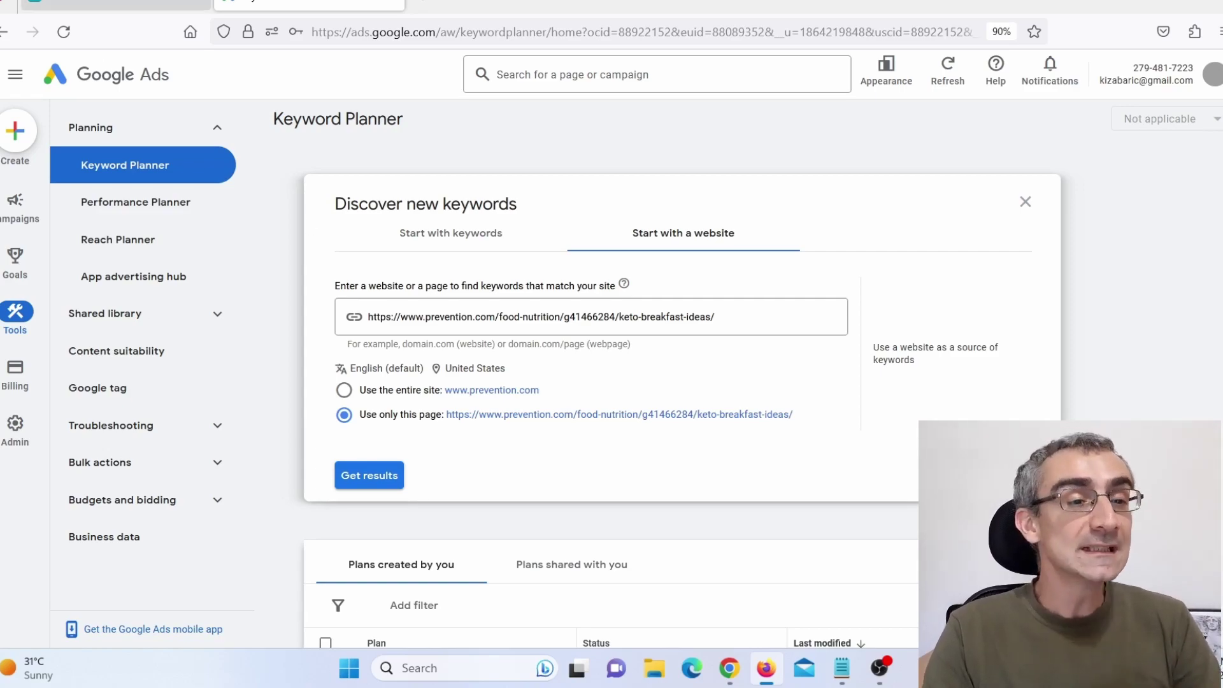
pyautogui.click(115, 6)
pyautogui.scroll(15, 560, 383)
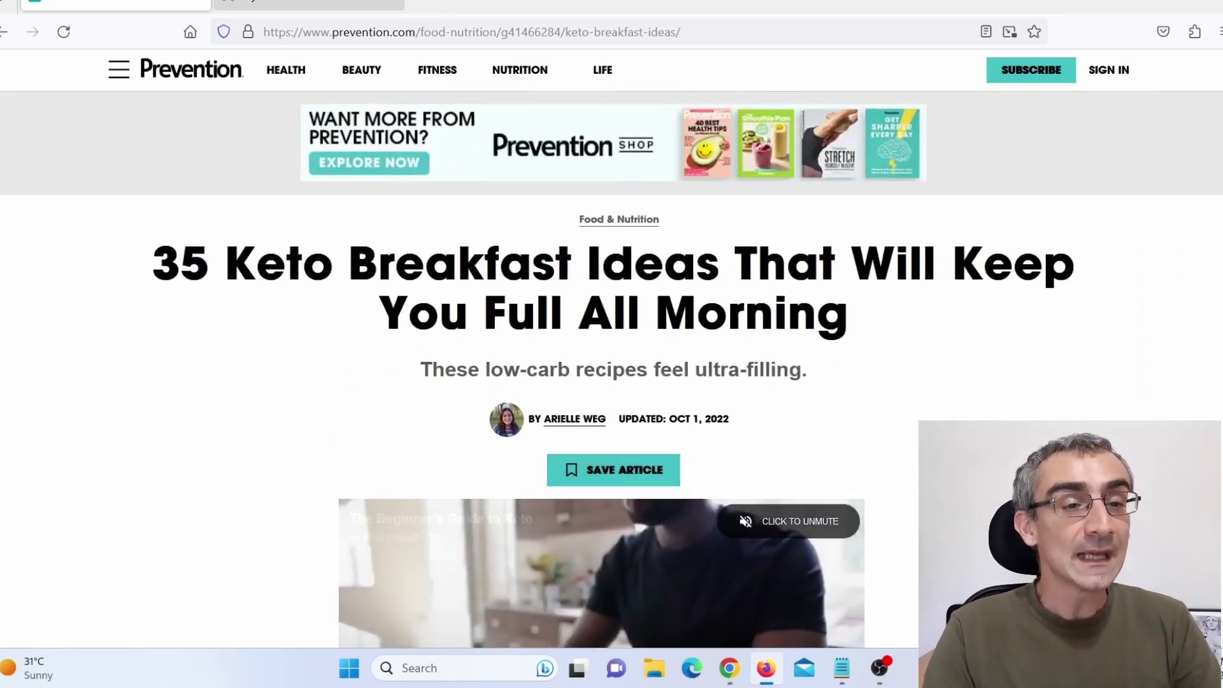
pyautogui.click(309, 5)
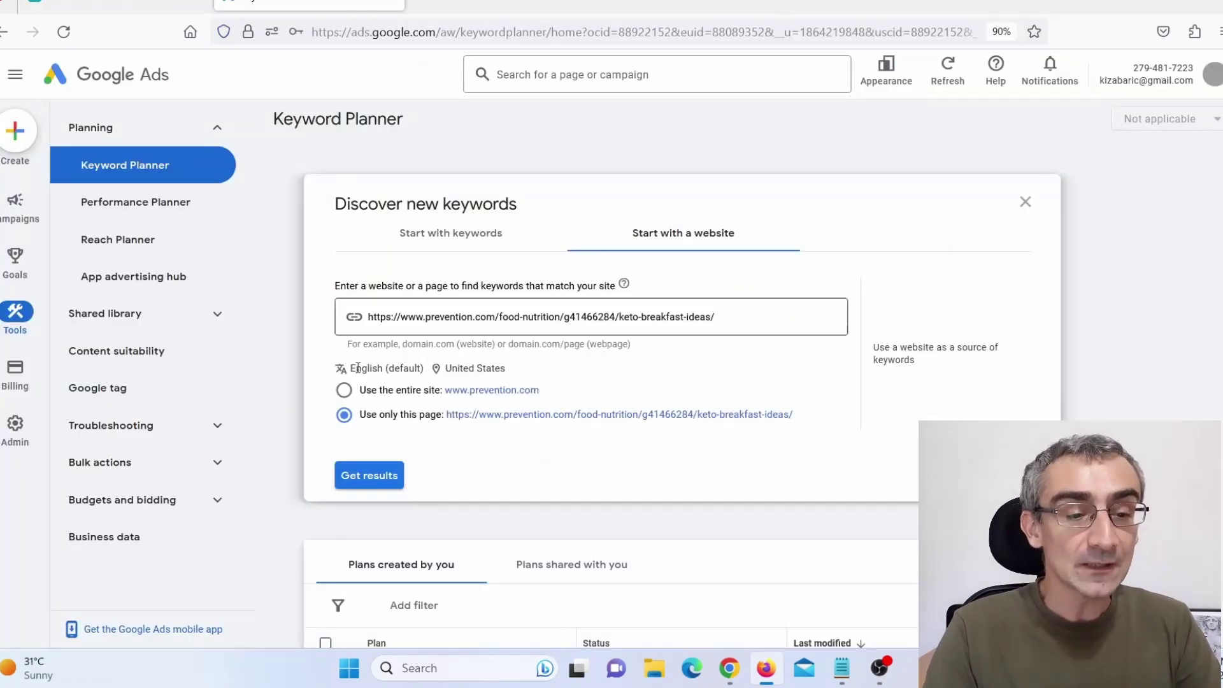
pyautogui.click(381, 479)
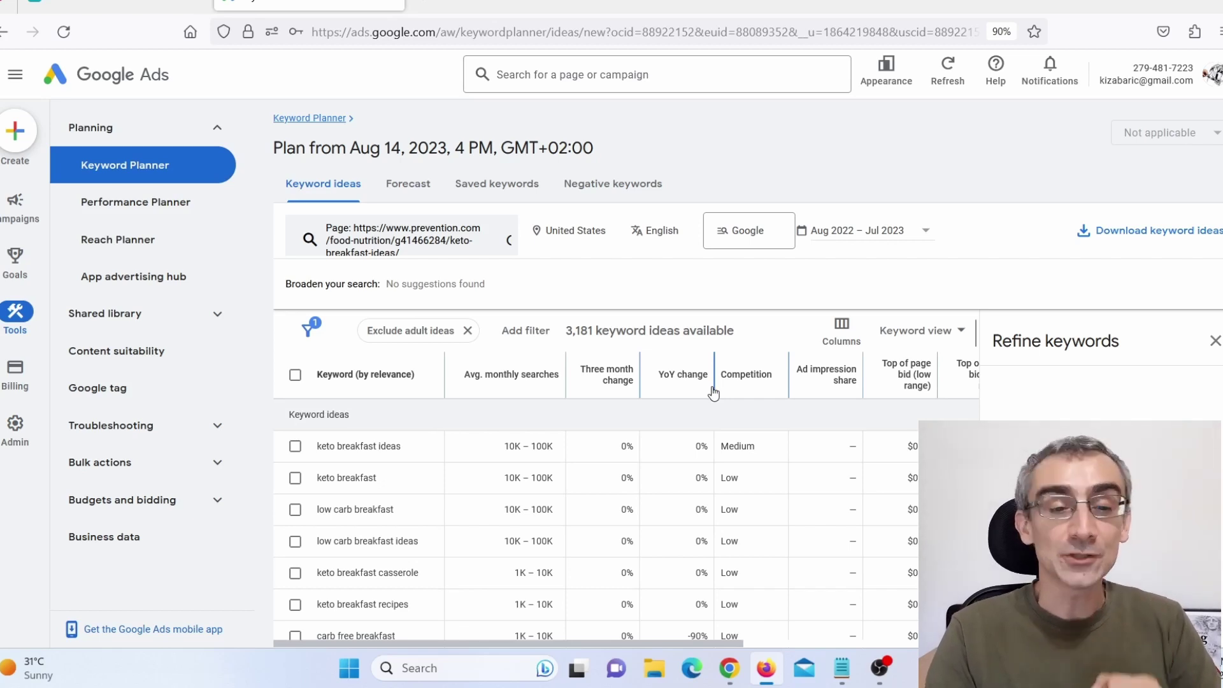
# Examine the keyword ideas list, including average monthly searches and the meaning and levels of Competition.
pyautogui.scroll(-5, 430, 468)
pyautogui.scroll(-1, 432, 507)
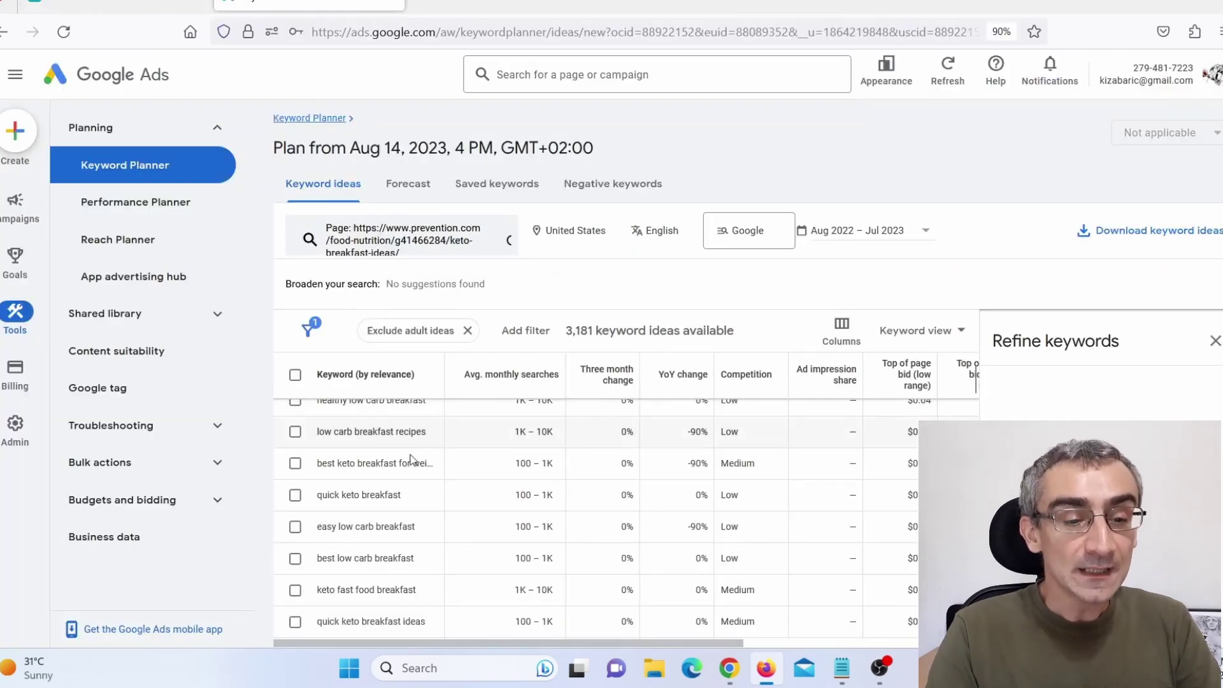
pyautogui.scroll(6, 395, 484)
pyautogui.scroll(-2, 382, 510)
pyautogui.scroll(5, 519, 543)
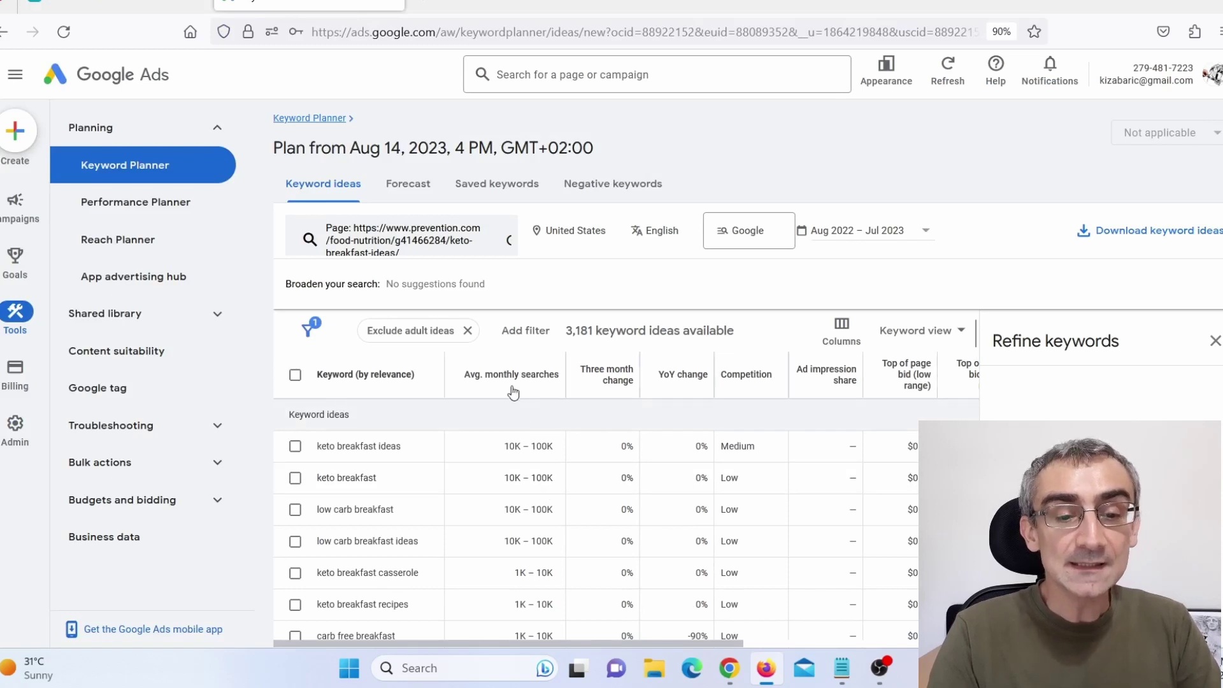
pyautogui.moveTo(616, 382)
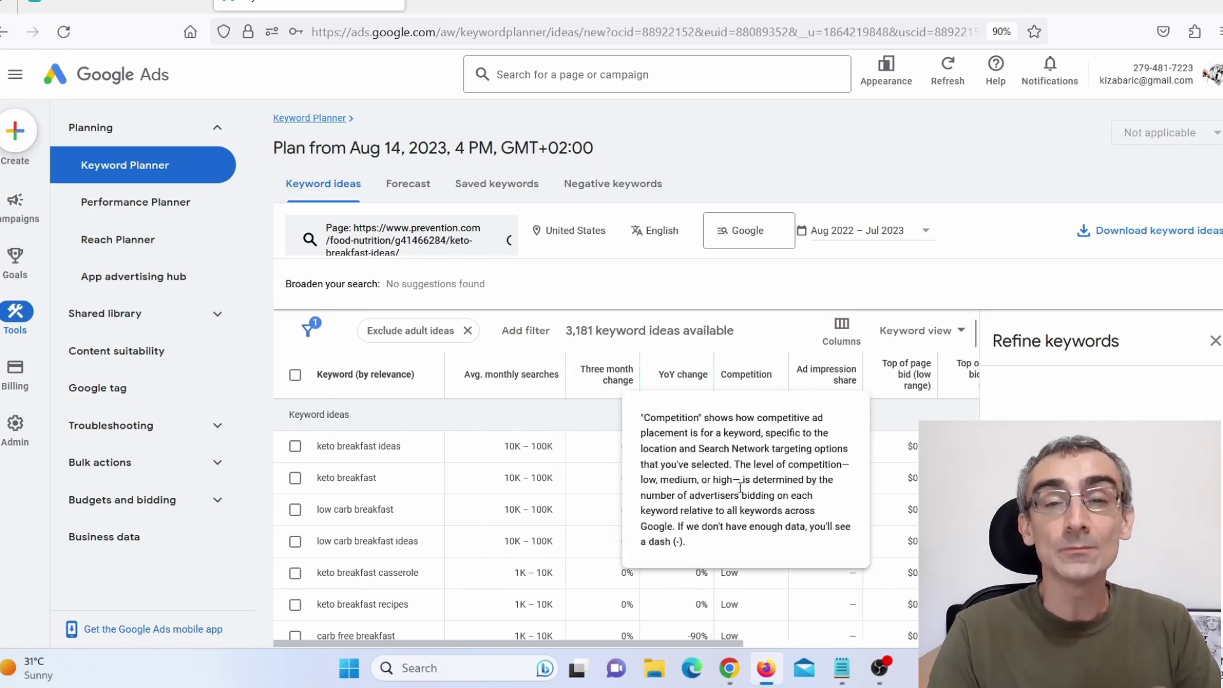
pyautogui.scroll(-5, 739, 548)
pyautogui.scroll(-3, 743, 538)
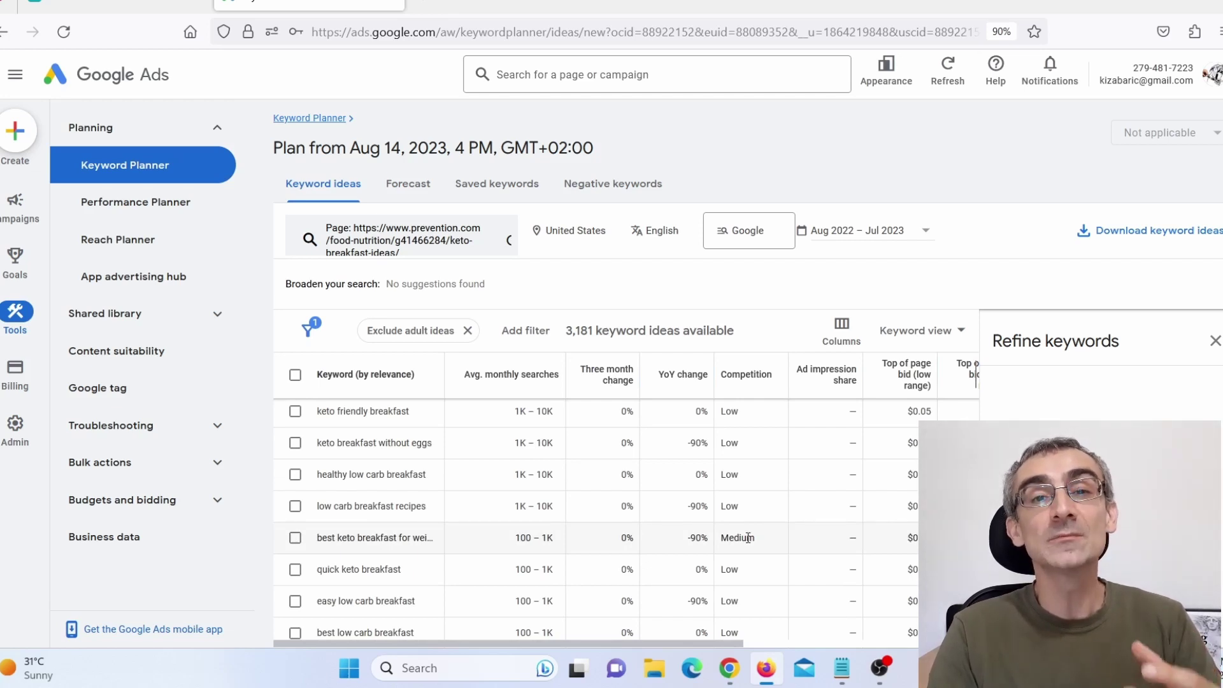
pyautogui.scroll(1, 750, 542)
pyautogui.scroll(7, 748, 540)
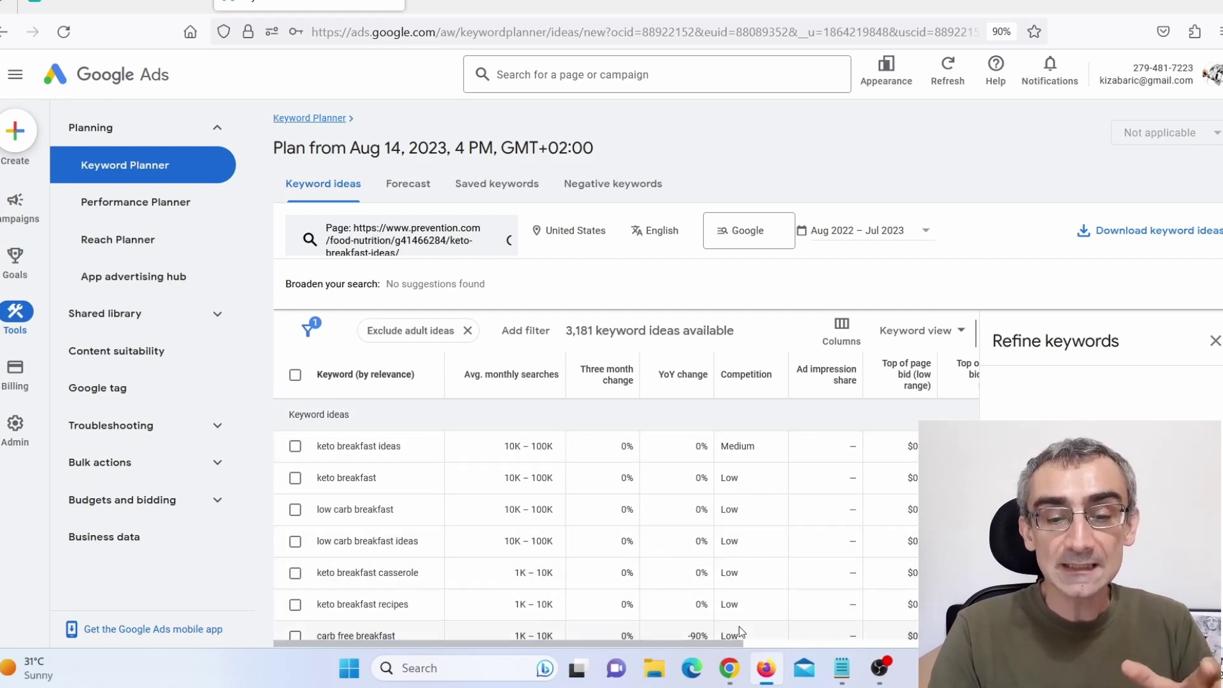
# Sort the keyword ideas by three month change in descending order, checking the ascending order as well.
pyautogui.moveTo(730, 642); pyautogui.dragTo(573, 680)
pyautogui.moveTo(478, 684); pyautogui.dragTo(264, 653)
pyautogui.scroll(-1, 492, 508)
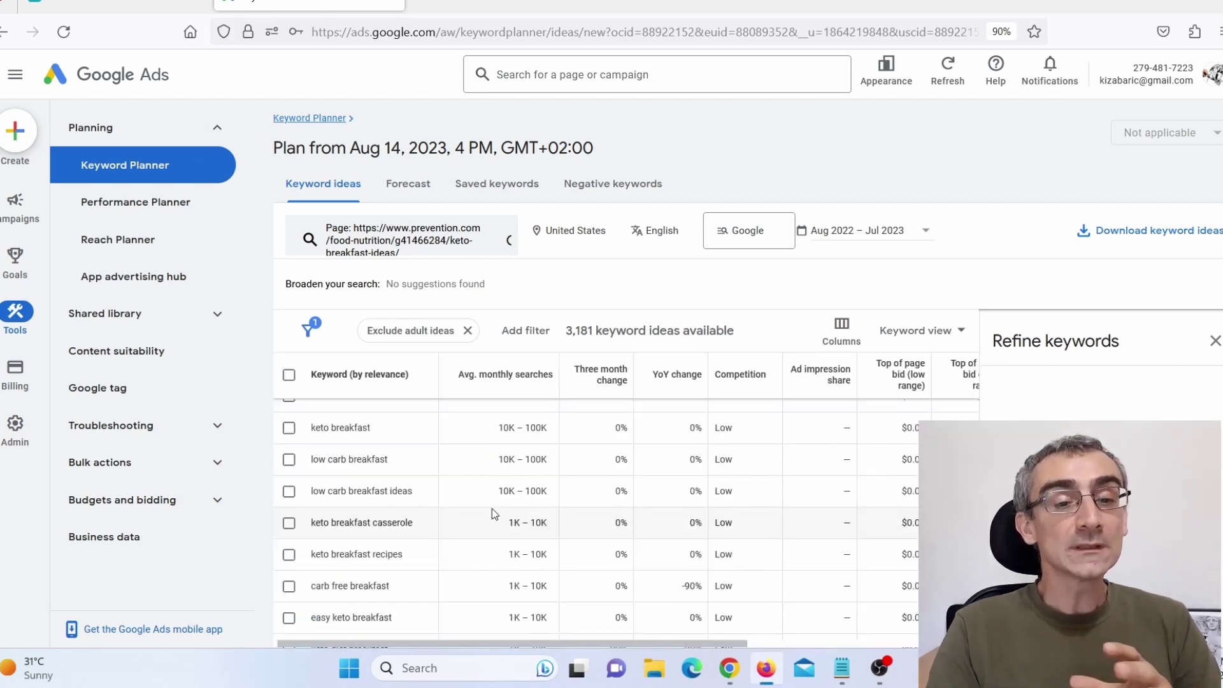
pyautogui.click(606, 385)
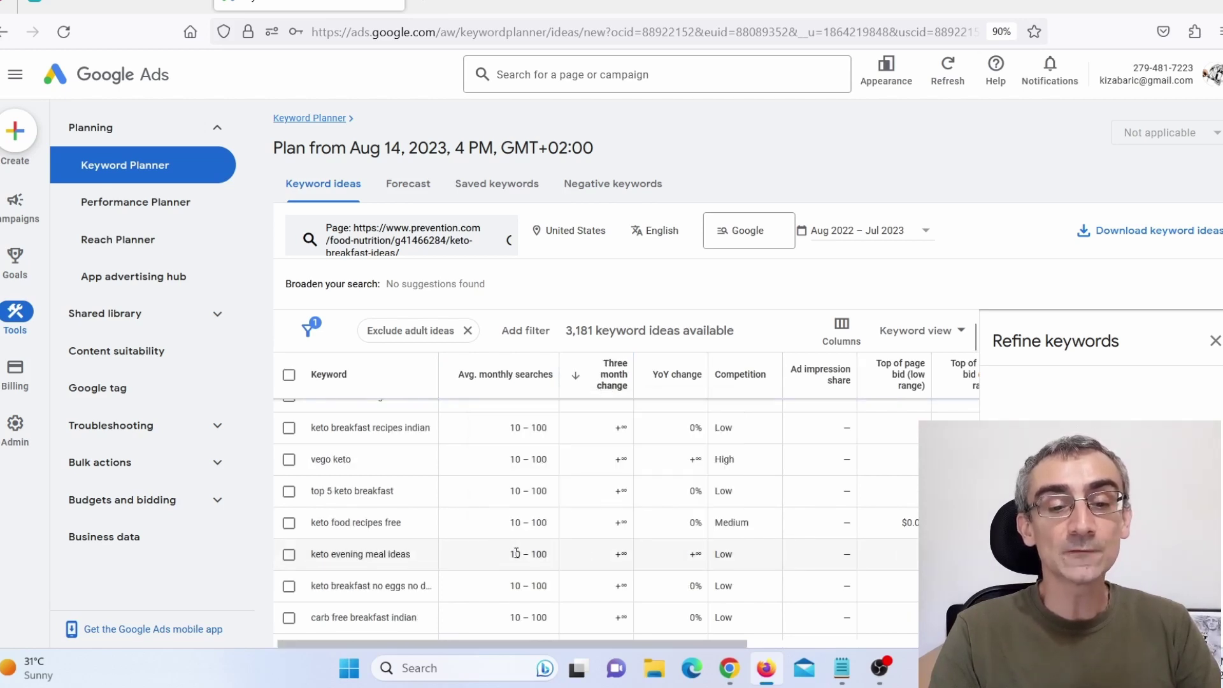
pyautogui.click(613, 387)
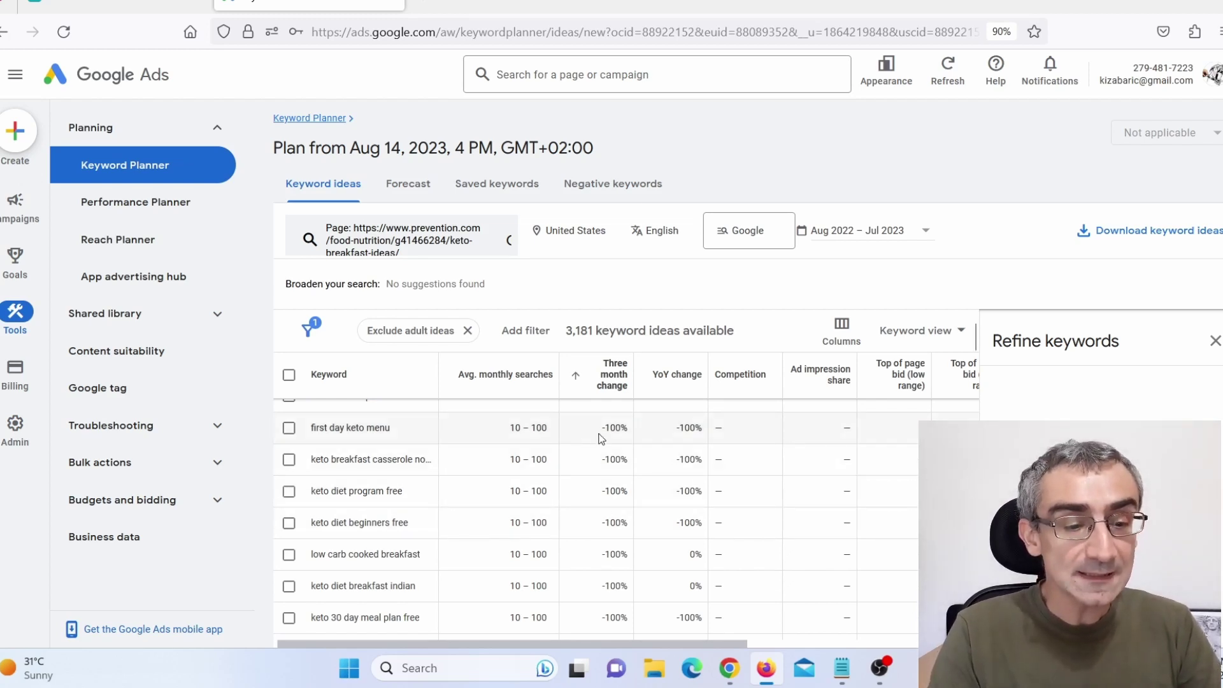
pyautogui.scroll(-10, 590, 475)
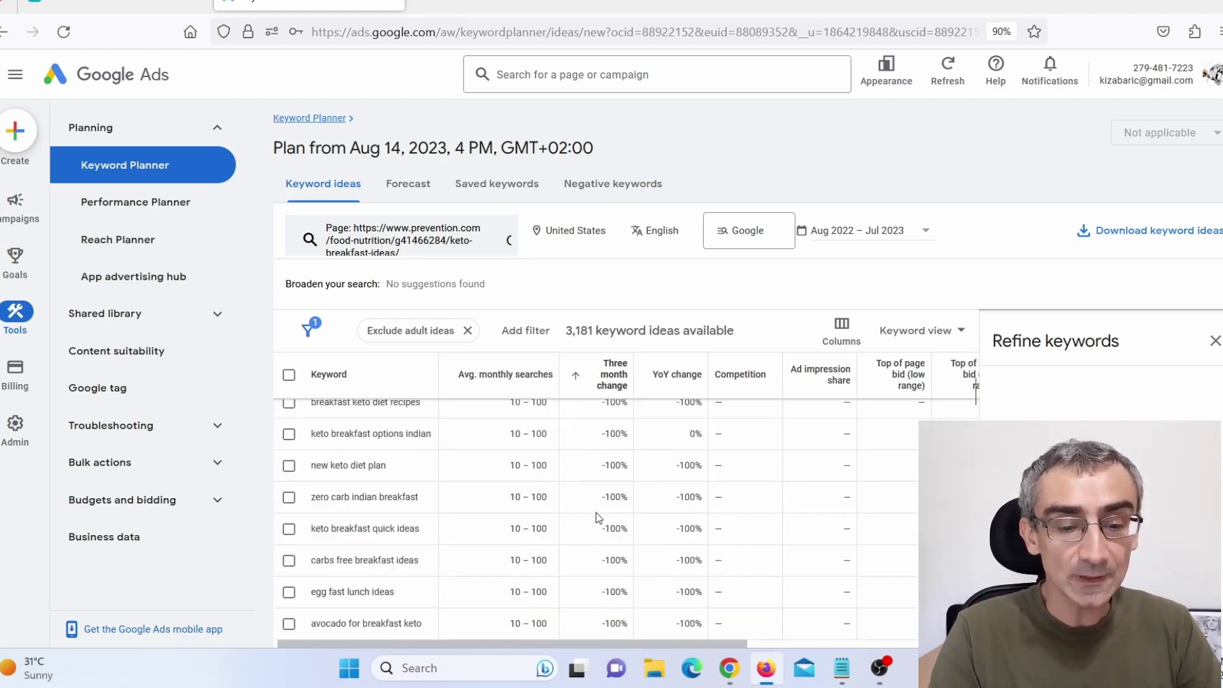
pyautogui.click(611, 375)
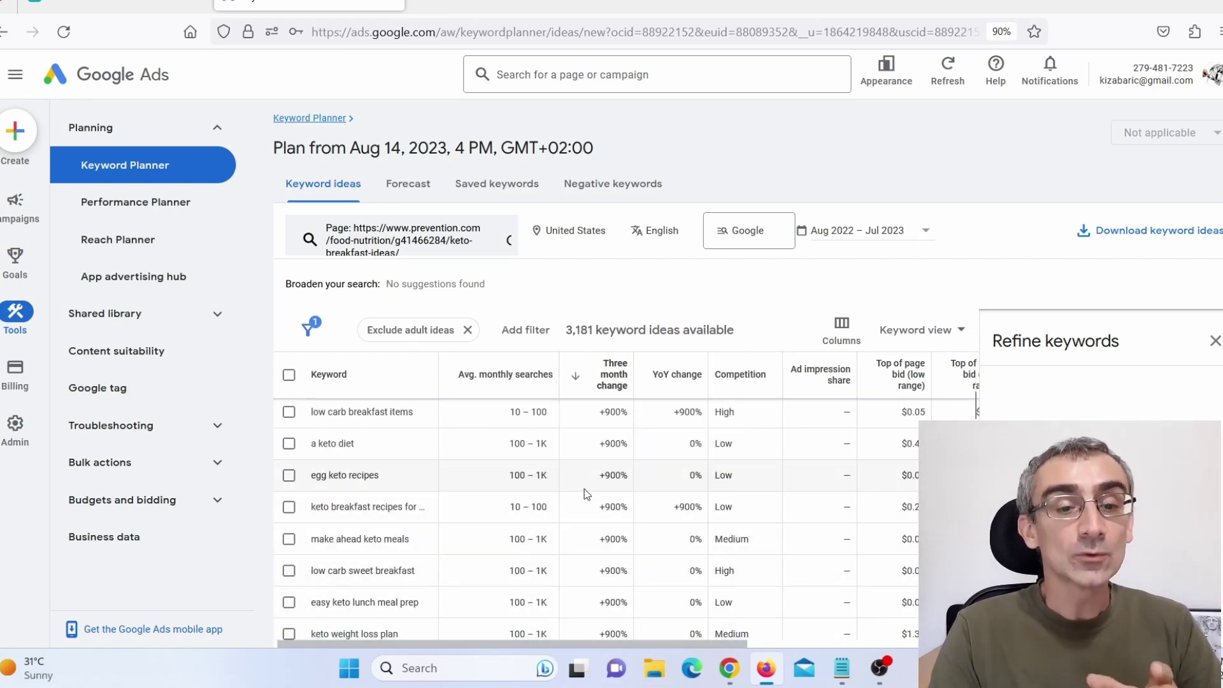
# Examine the three month change and competition of the rising keywords, including "keto diet menu for beginners" and "keto diet breakfast recipes".
pyautogui.scroll(-10, 584, 488)
pyautogui.scroll(-5, 584, 520)
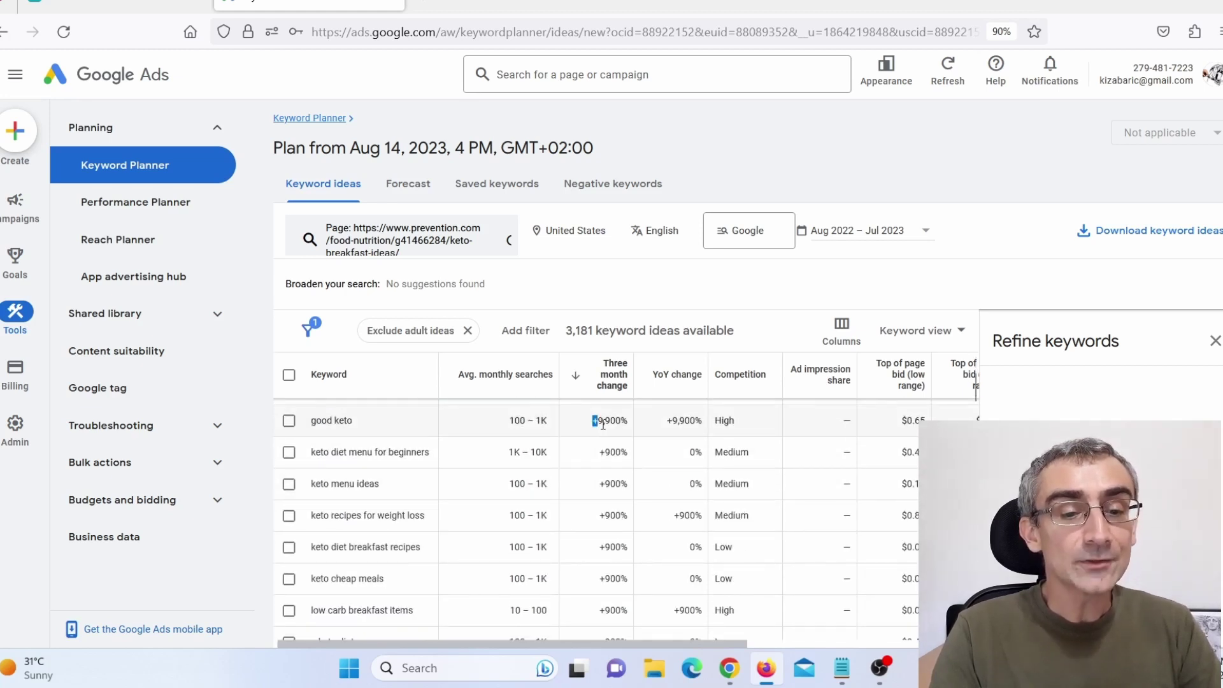
pyautogui.scroll(-1, 595, 425)
pyautogui.moveTo(595, 426); pyautogui.dragTo(601, 432)
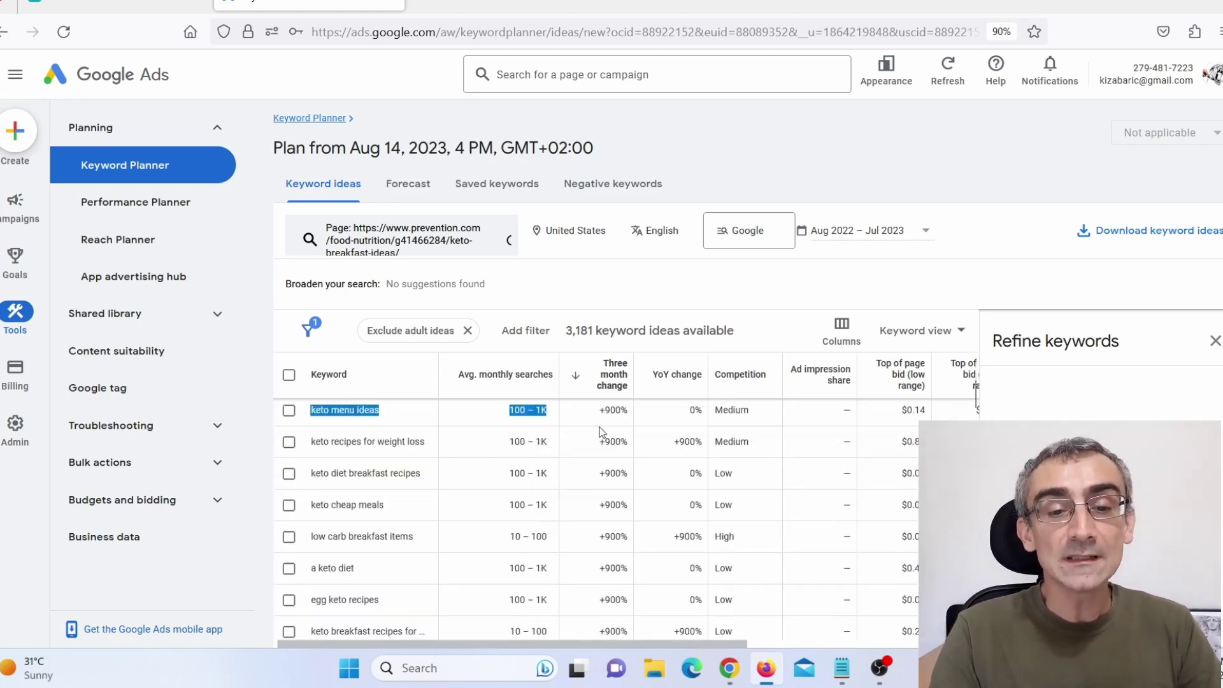
pyautogui.scroll(2, 621, 519)
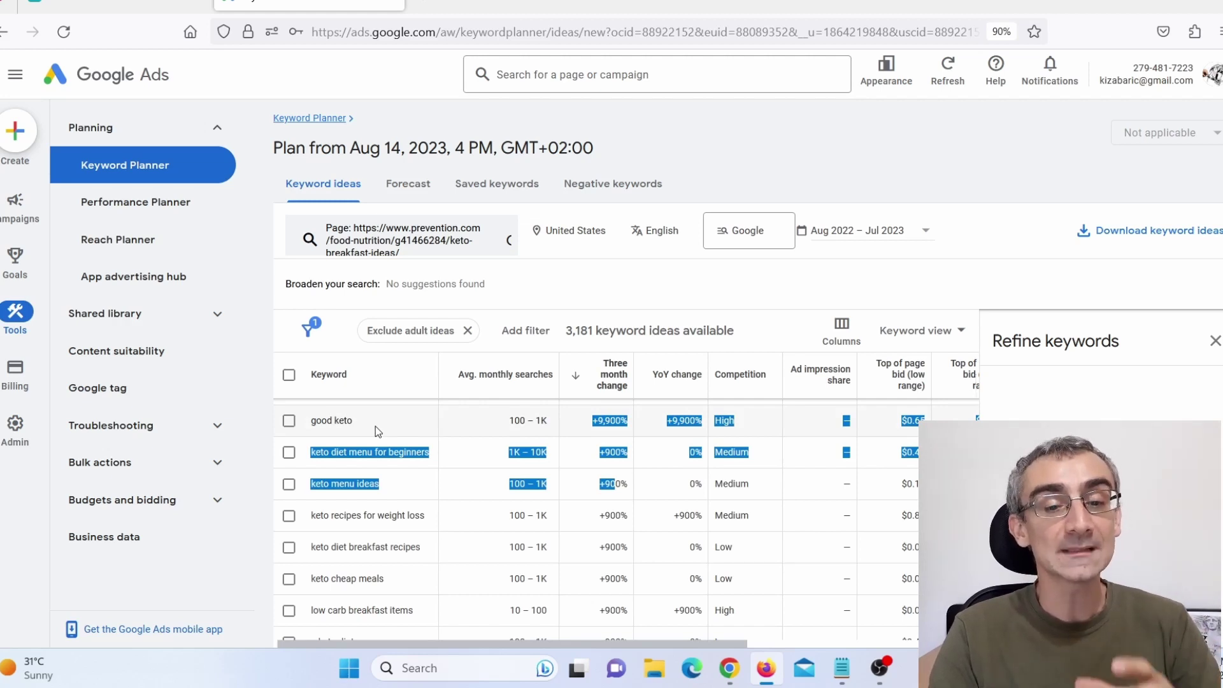
pyautogui.doubleClick(731, 453)
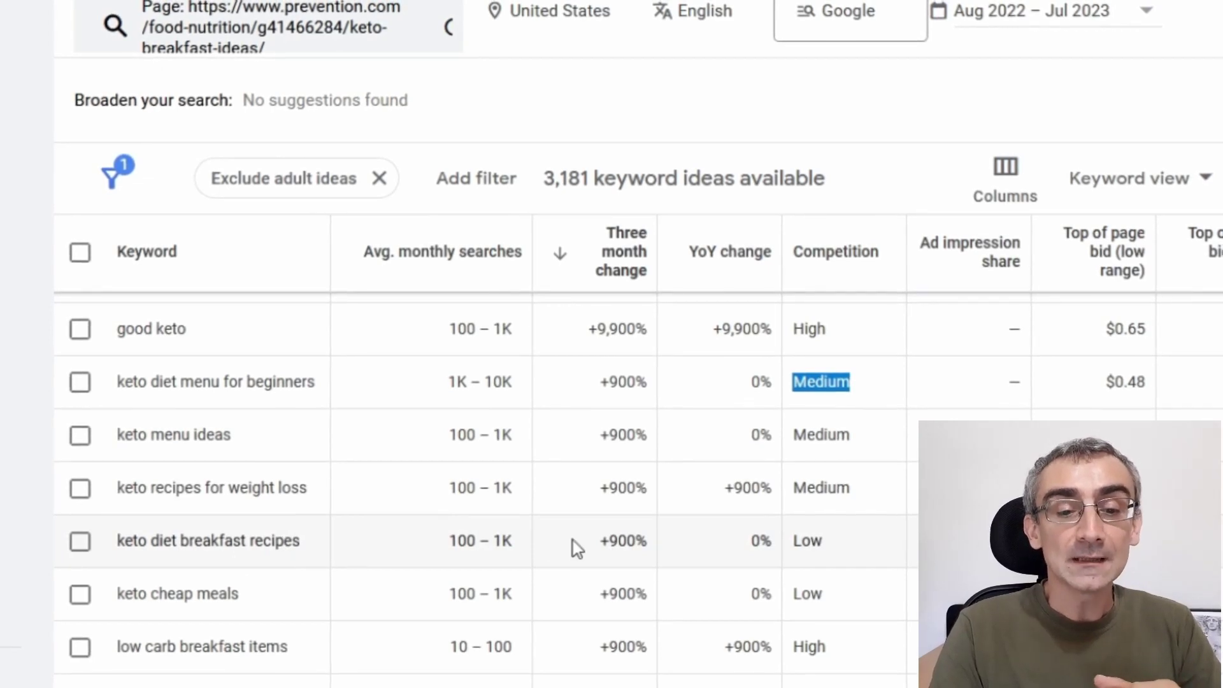
pyautogui.moveTo(573, 543); pyautogui.dragTo(664, 561)
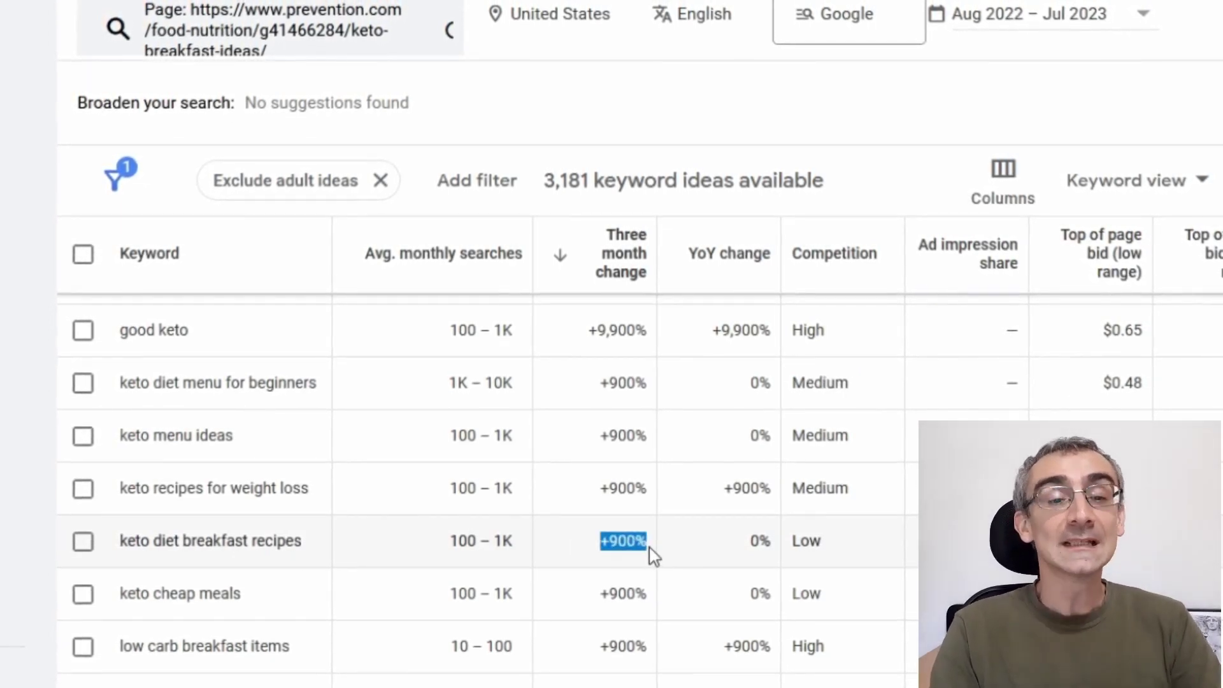
pyautogui.moveTo(309, 541); pyautogui.dragTo(121, 553)
pyautogui.moveTo(798, 540); pyautogui.dragTo(835, 545)
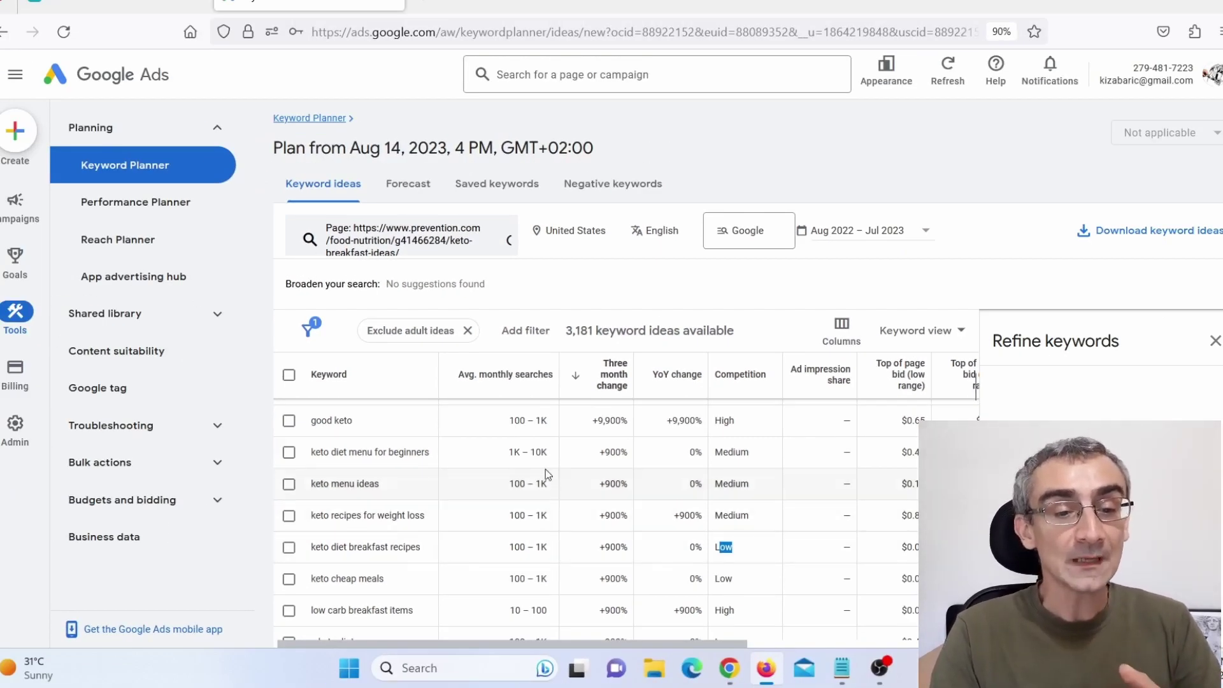
# Inspect the filter options available for the keyword ideas without applying any.
pyautogui.click(538, 331)
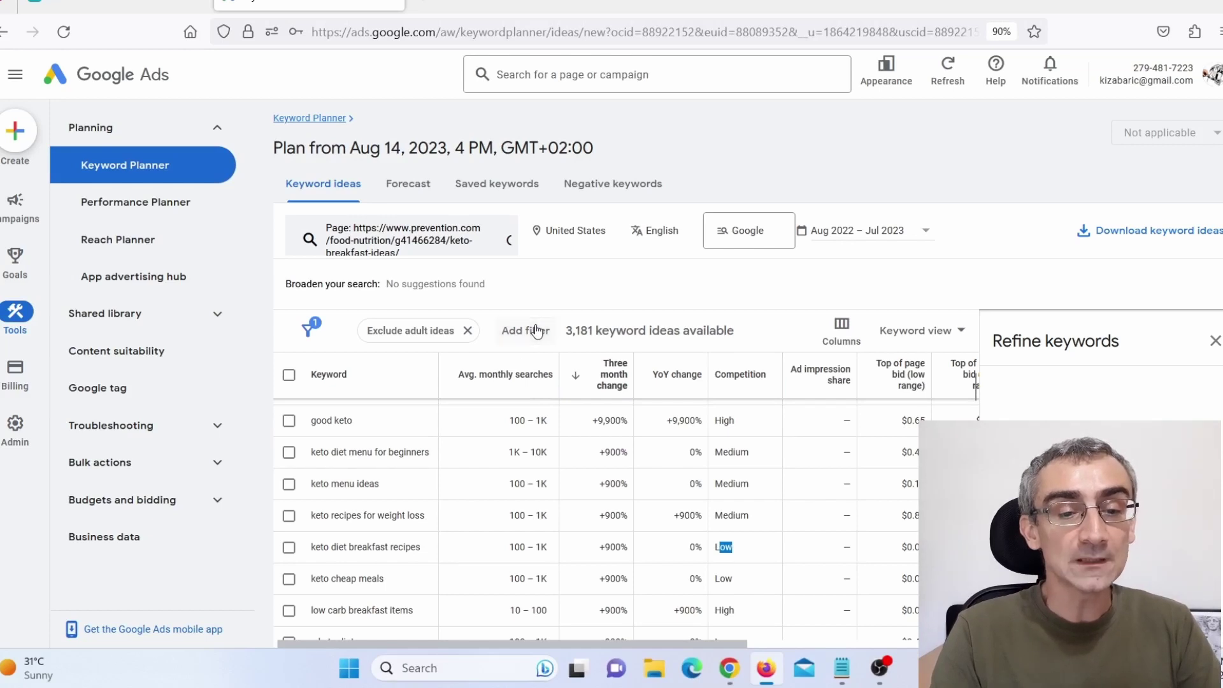
pyautogui.scroll(-1, 532, 519)
pyautogui.scroll(-2, 533, 520)
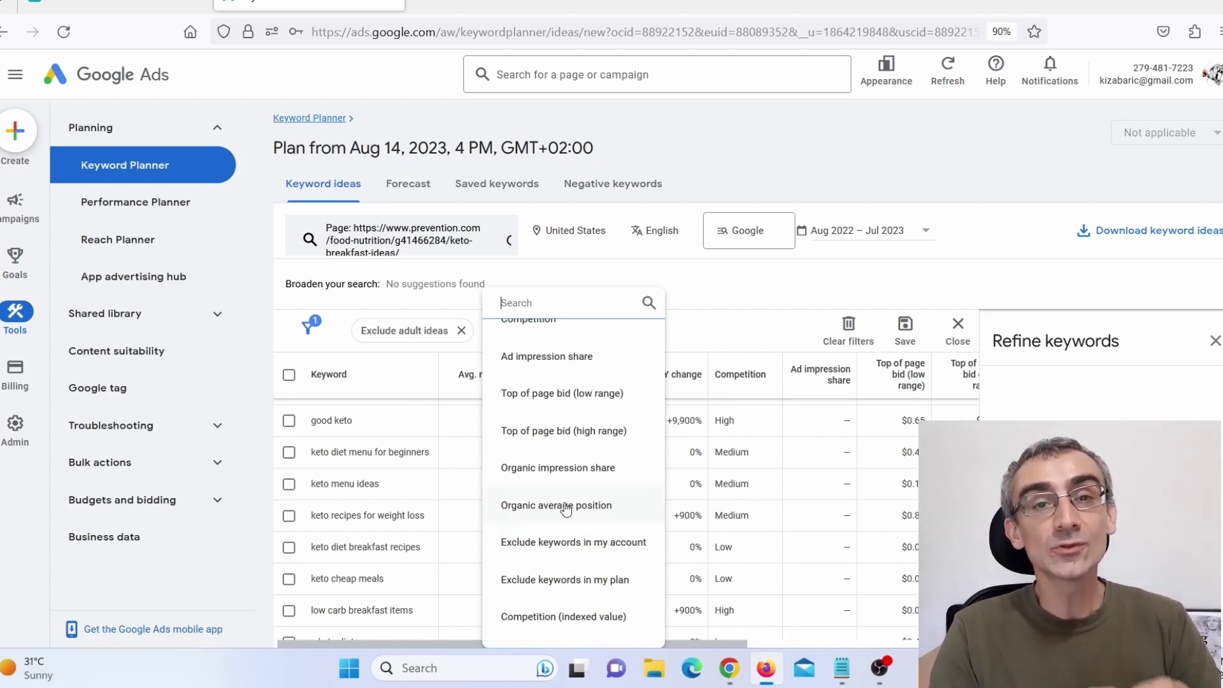
pyautogui.click(719, 281)
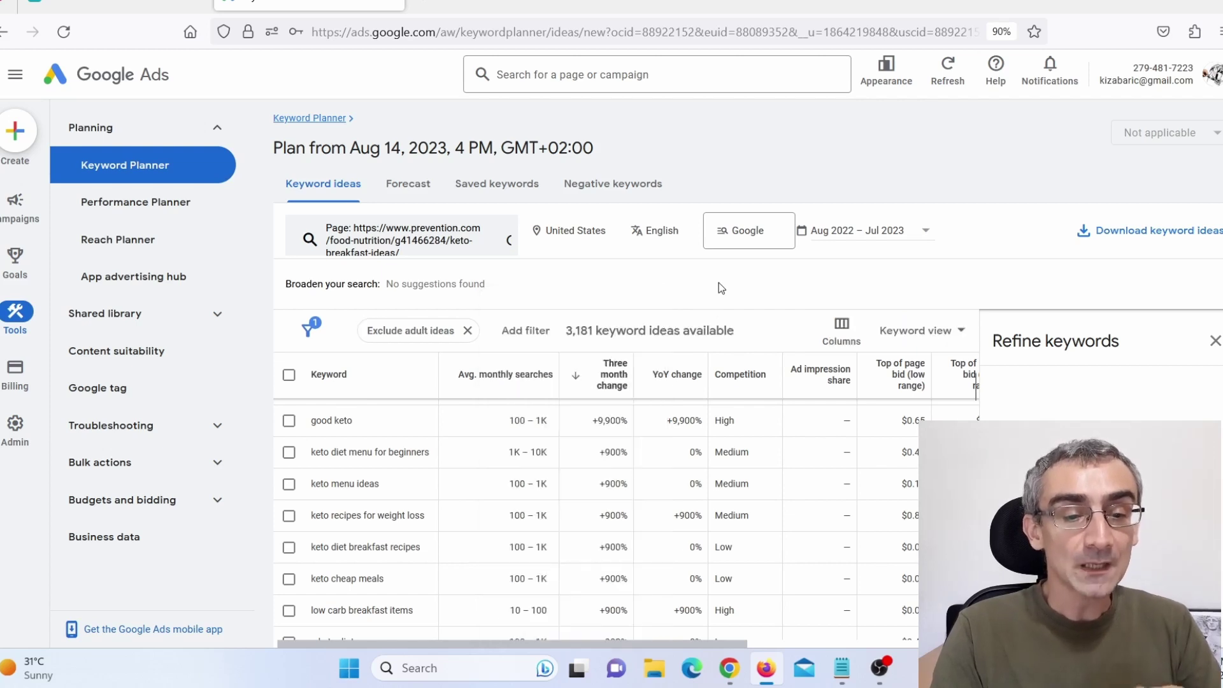
# Look over the plan's forecast, saved keywords and negative keywords, and return to the keyword ideas.
pyautogui.click(407, 192)
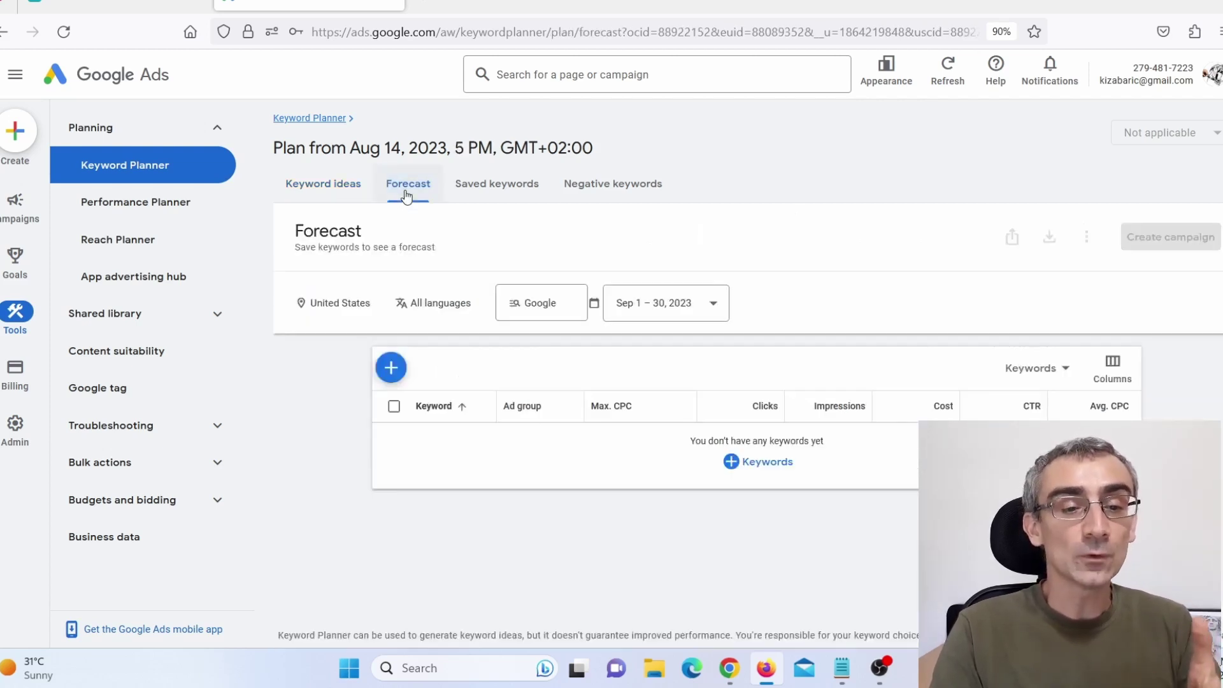
pyautogui.click(501, 188)
pyautogui.click(576, 190)
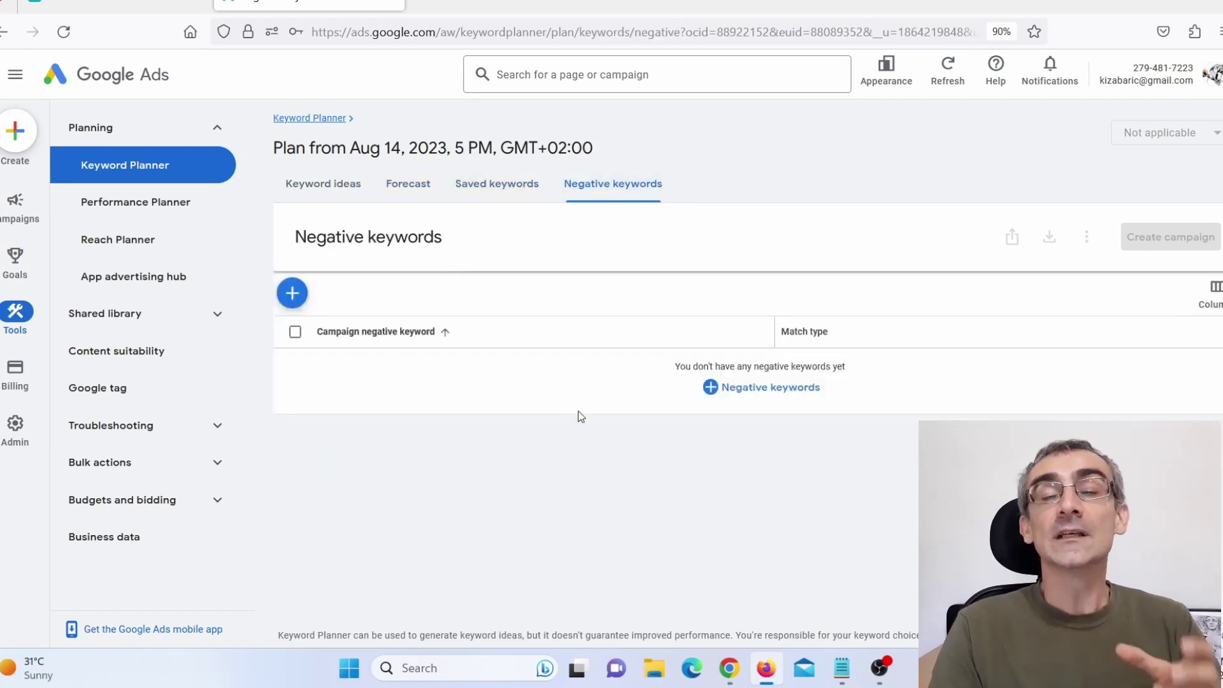
pyautogui.click(344, 193)
# Skim the Prevention keto breakfast article down to its first recipes and return to Keyword Planner.
pyautogui.hotkey('ctrl', 'shift', 'Tab')
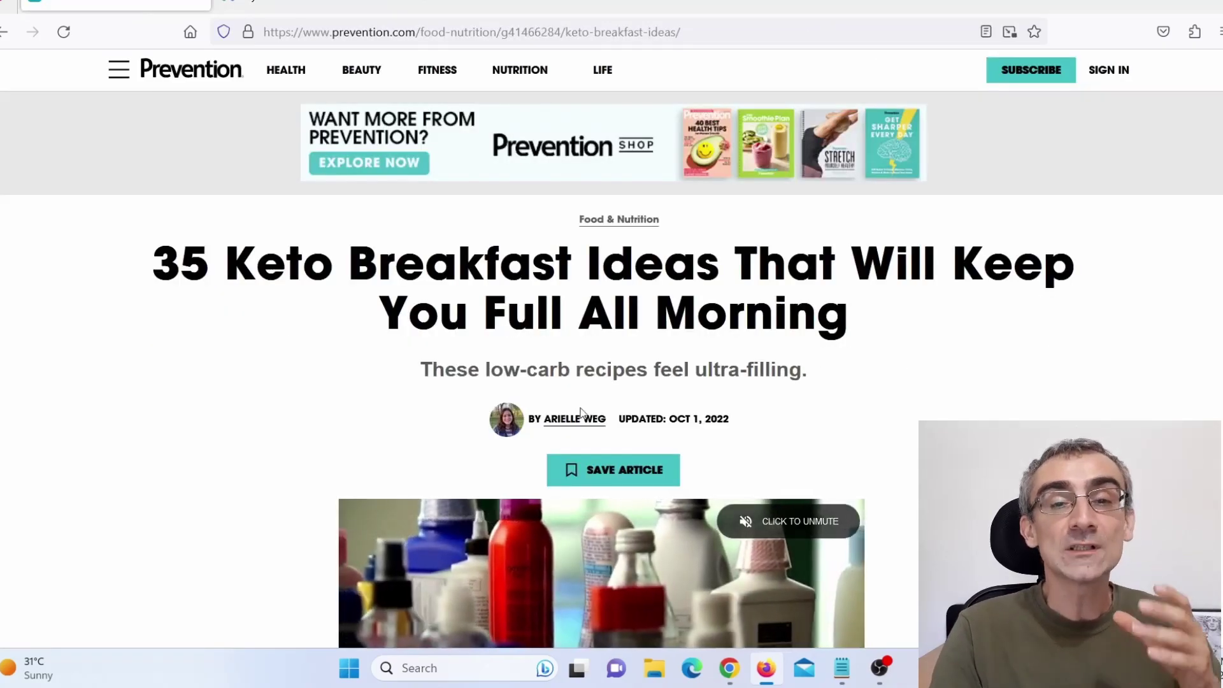
pyautogui.scroll(-15, 577, 470)
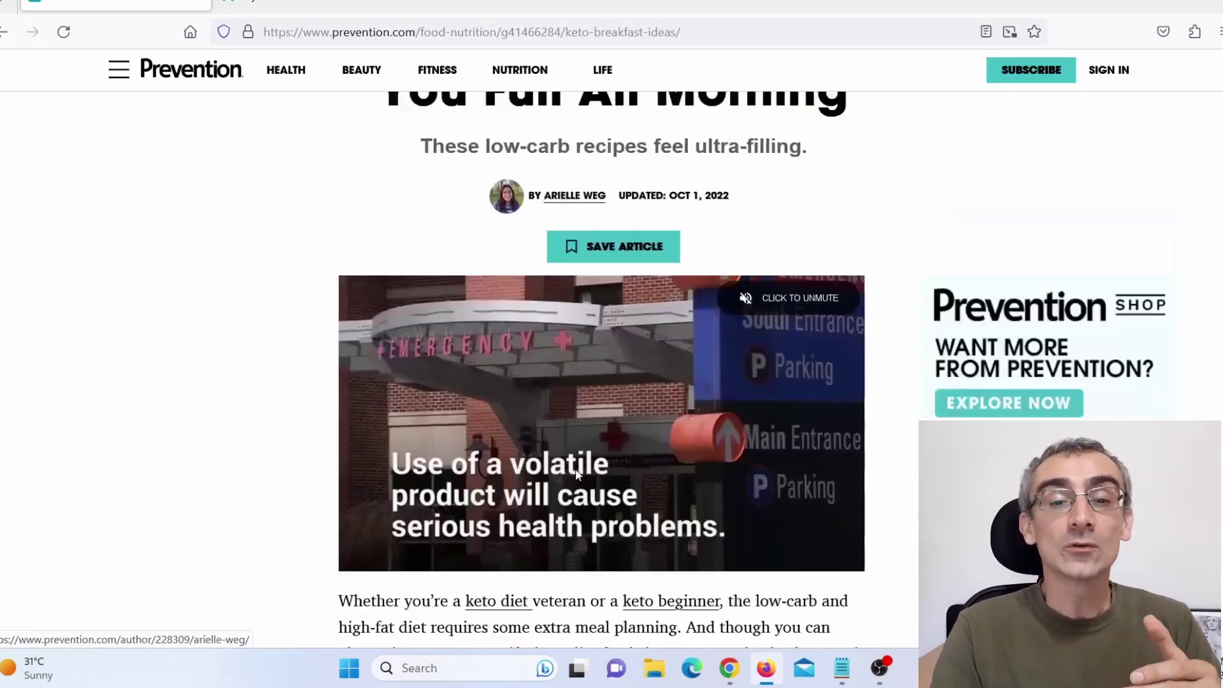
pyautogui.scroll(-7, 580, 469)
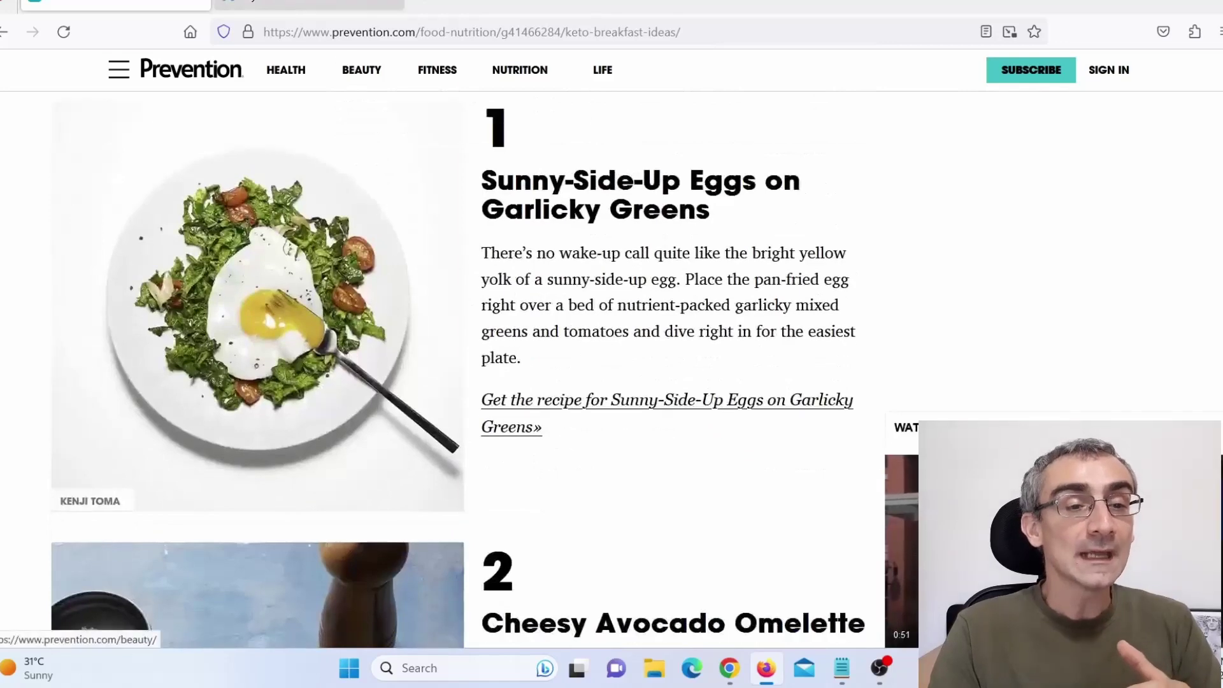
pyautogui.hotkey('ctrl', 'Tab')
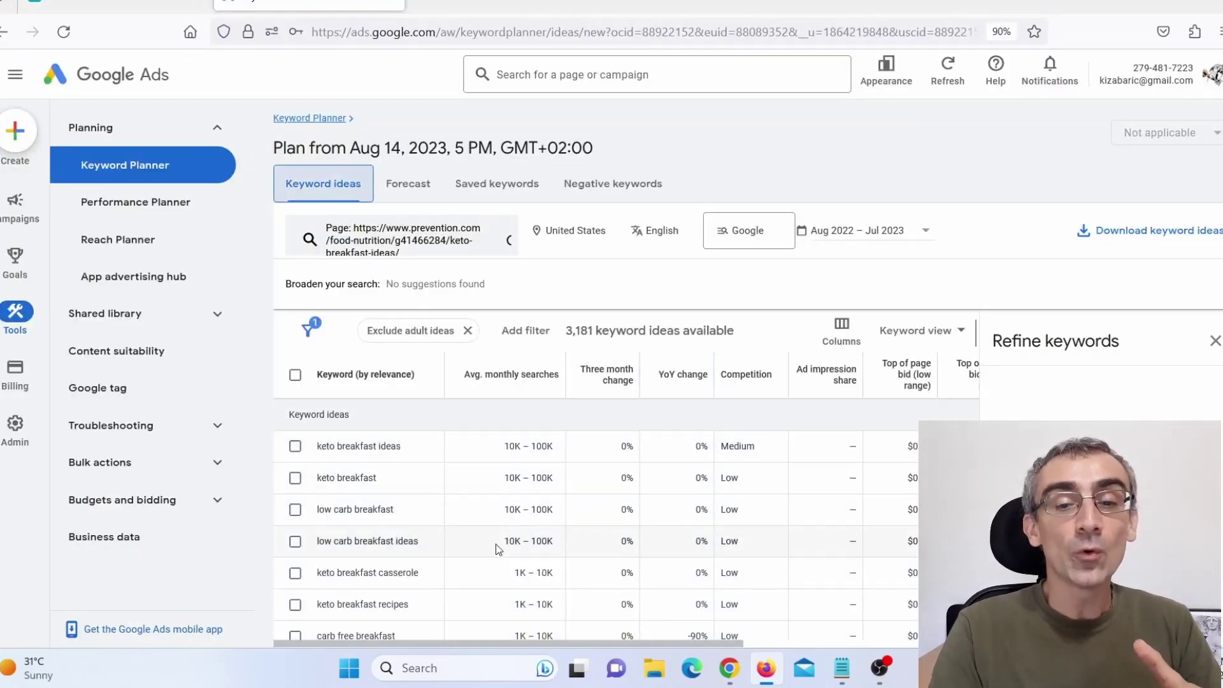
# Look through the keyword ideas sorted by relevance and open the list of available filters.
pyautogui.scroll(-5, 496, 554)
pyautogui.scroll(5, 537, 537)
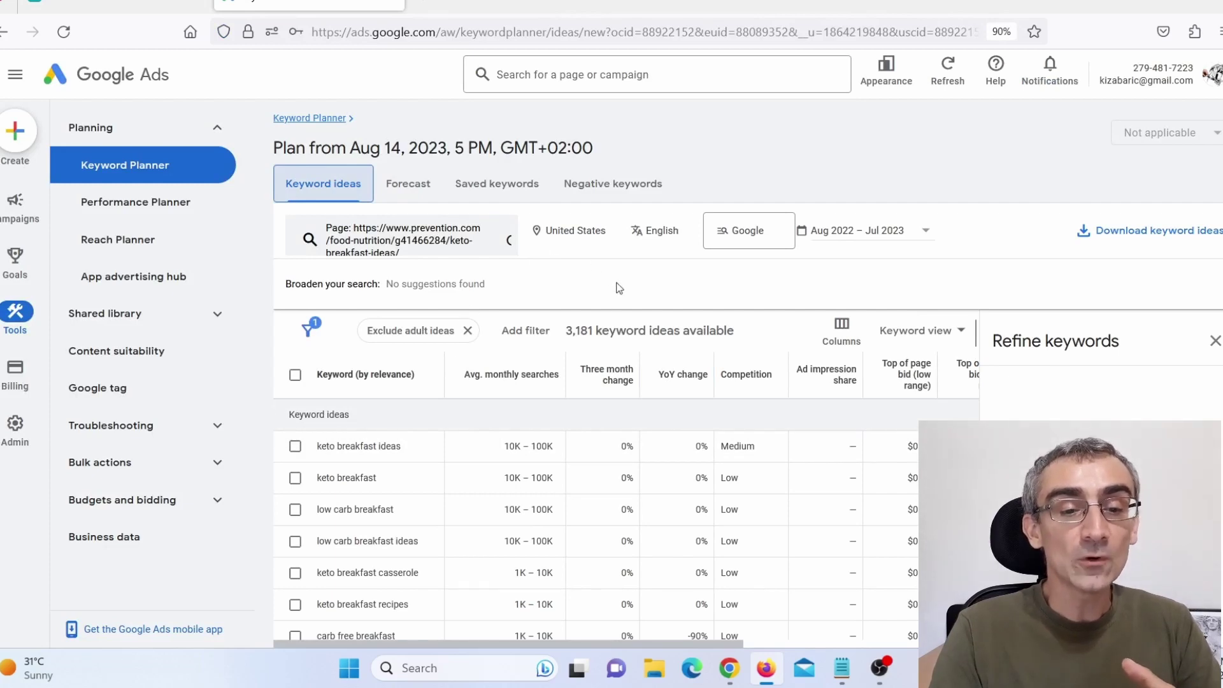
pyautogui.click(524, 330)
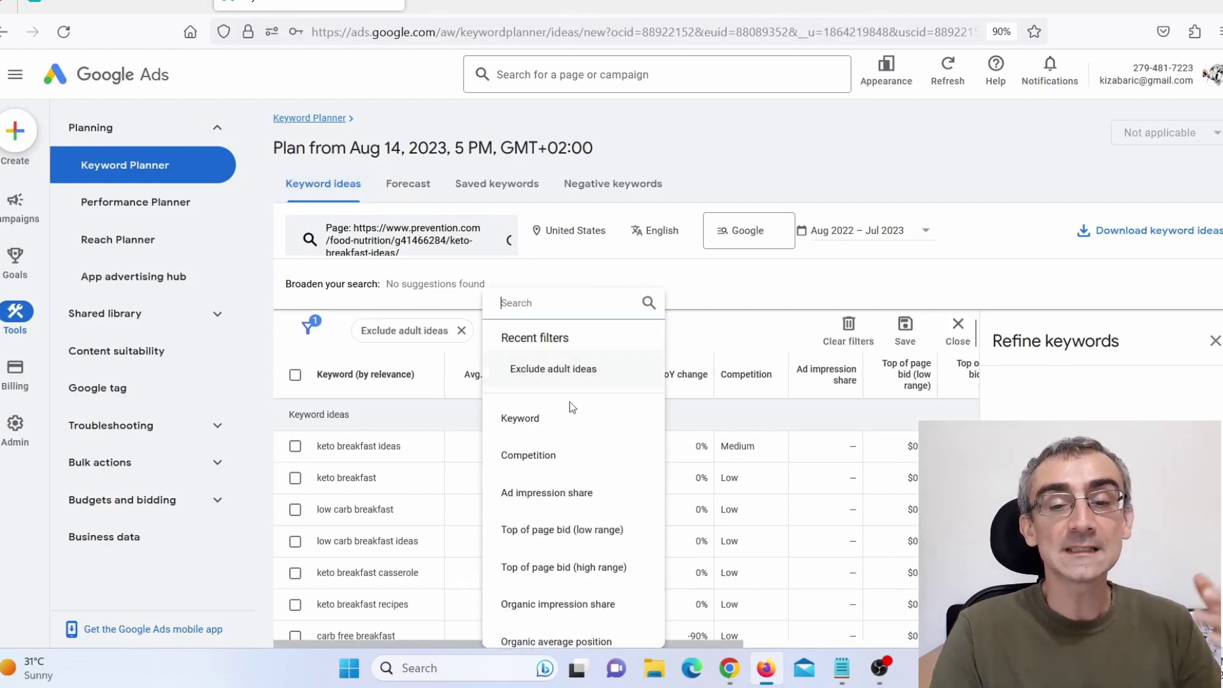
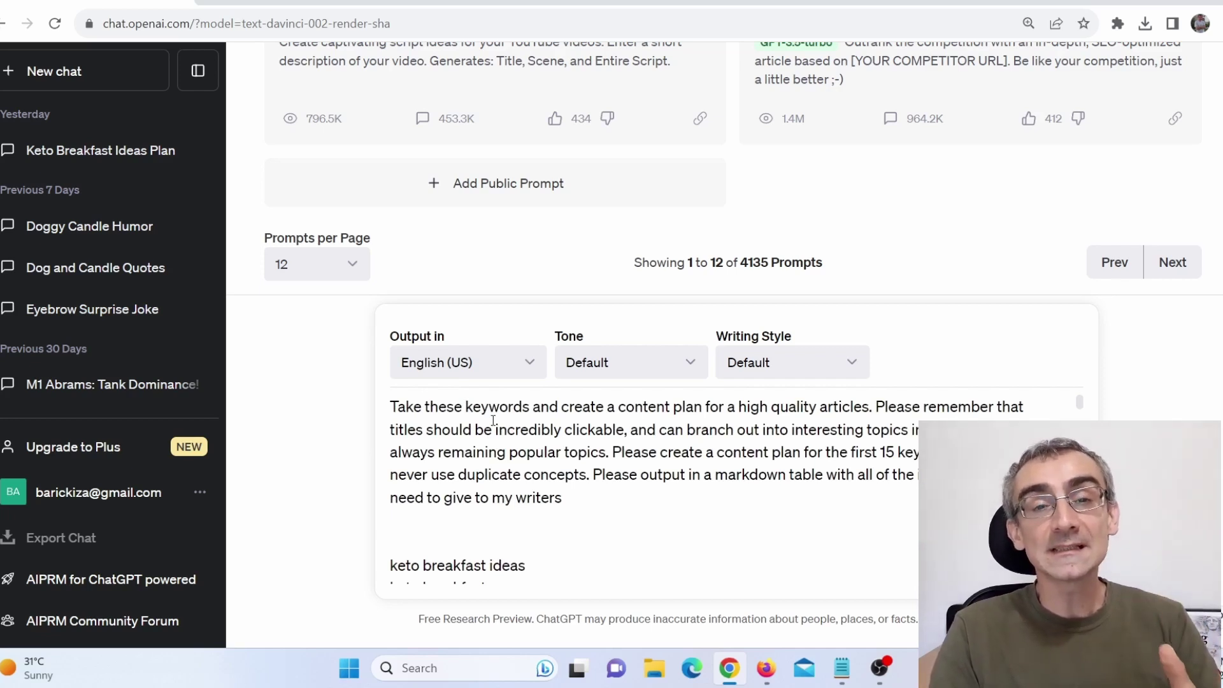
# In ChatGPT, submit the prompt with the keyword list to get a markdown-table content plan for the first 15 keywords.
pyautogui.scroll(-5, 494, 420)
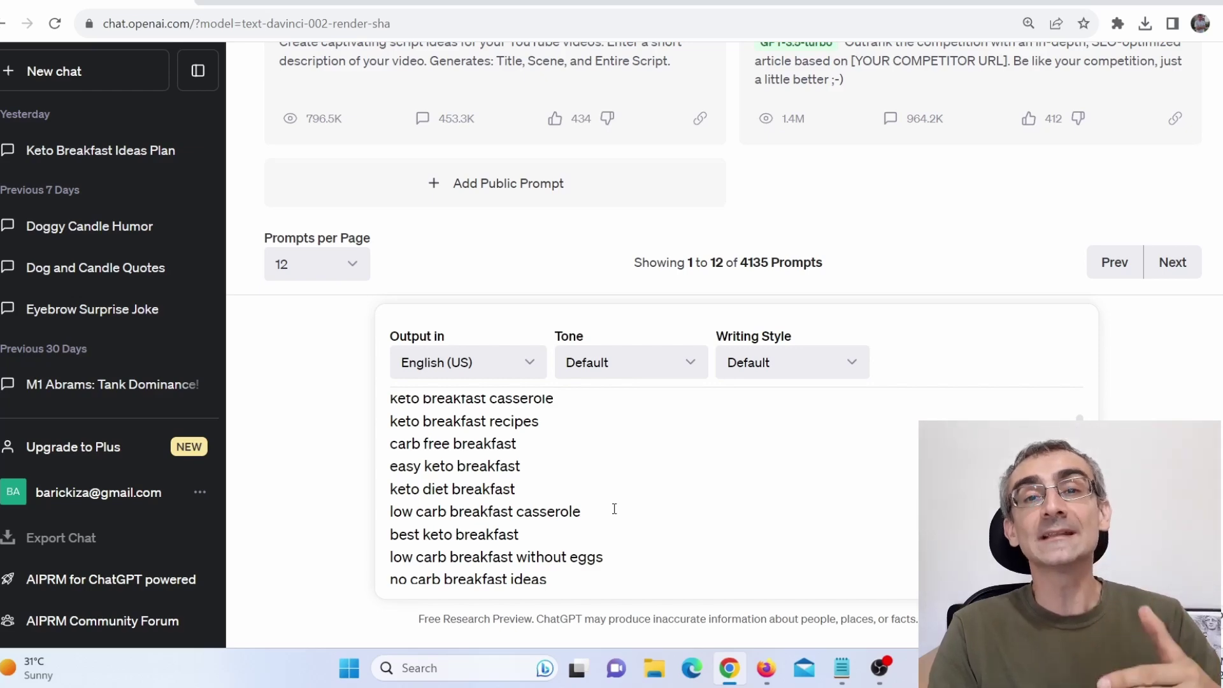
pyautogui.press('Return')
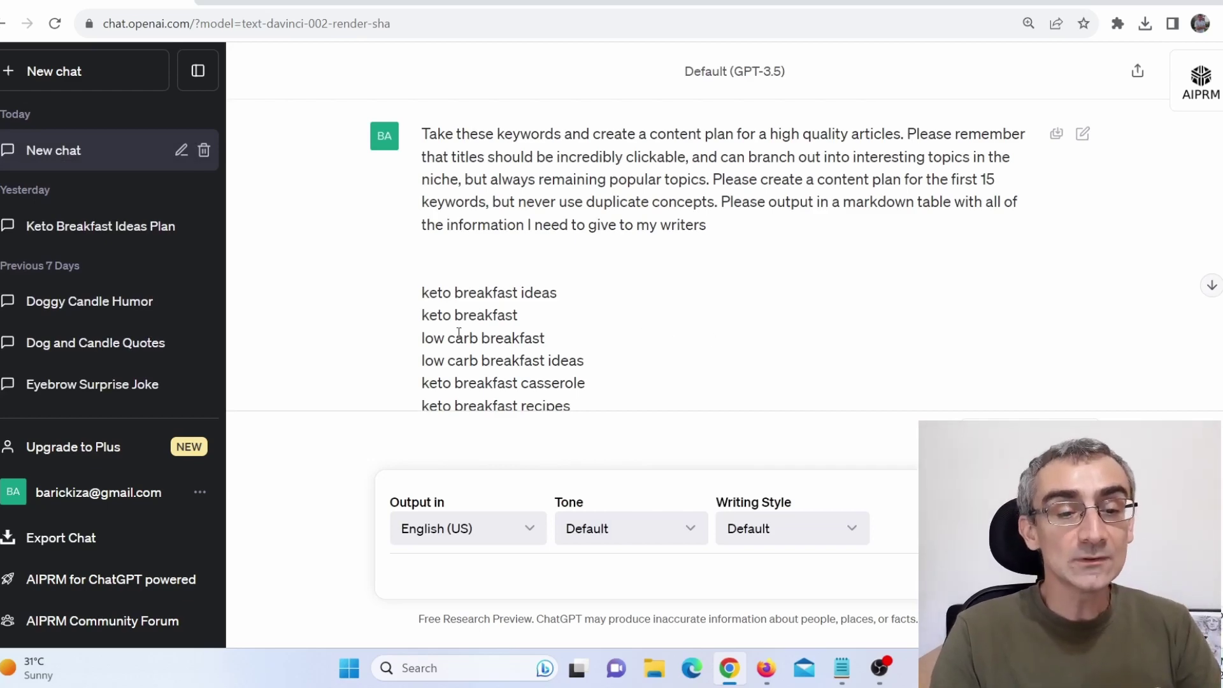
pyautogui.scroll(-5, 558, 299)
pyautogui.scroll(-15, 701, 312)
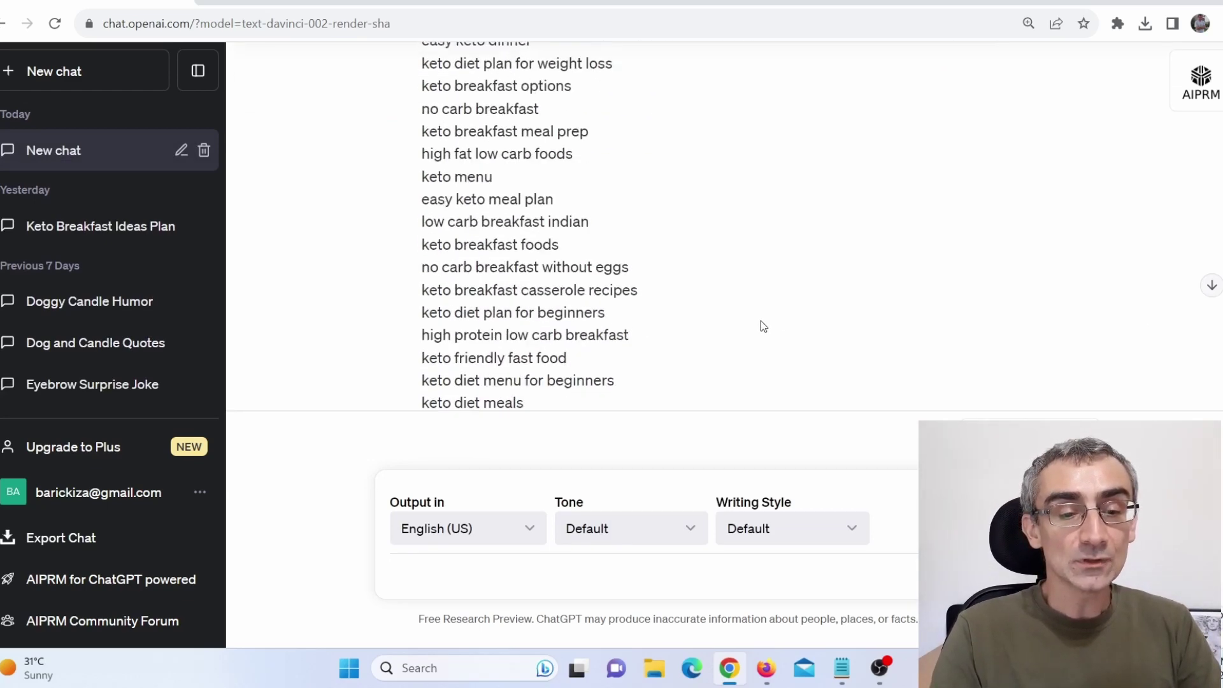
pyautogui.scroll(-3, 762, 319)
pyautogui.scroll(5, 554, 316)
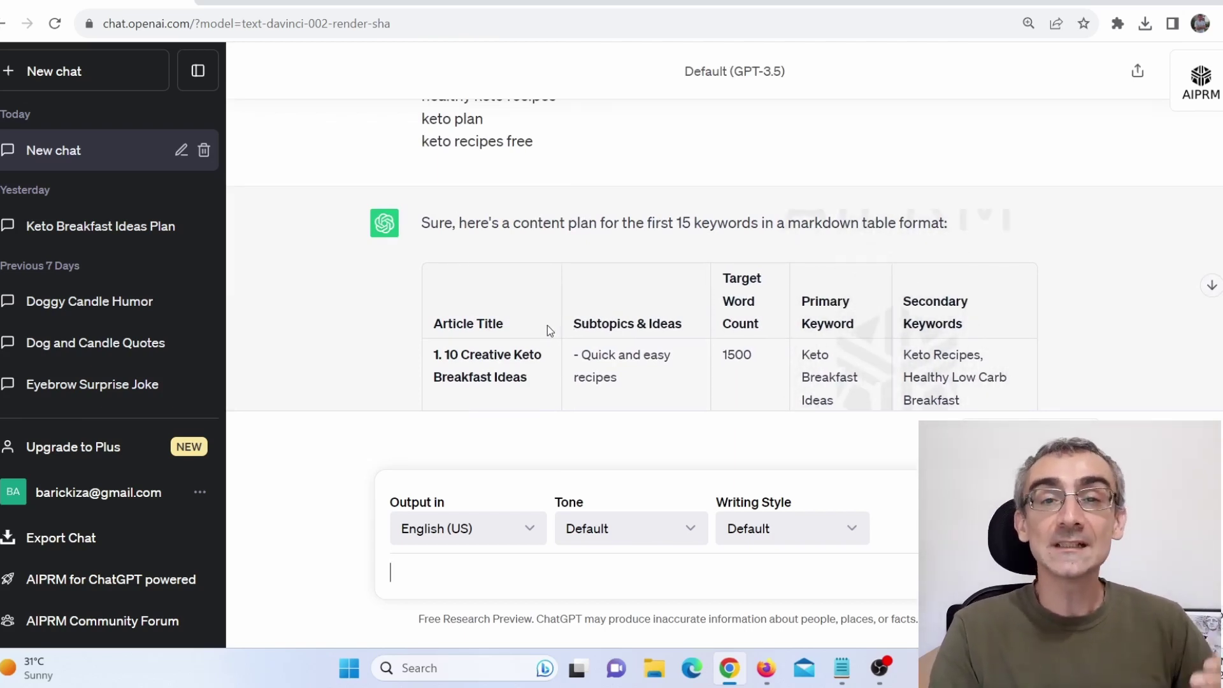
# Read through the articles in the generated content plan table, including their subtopics, word counts and keywords.
pyautogui.scroll(-4, 714, 306)
pyautogui.scroll(-5, 854, 322)
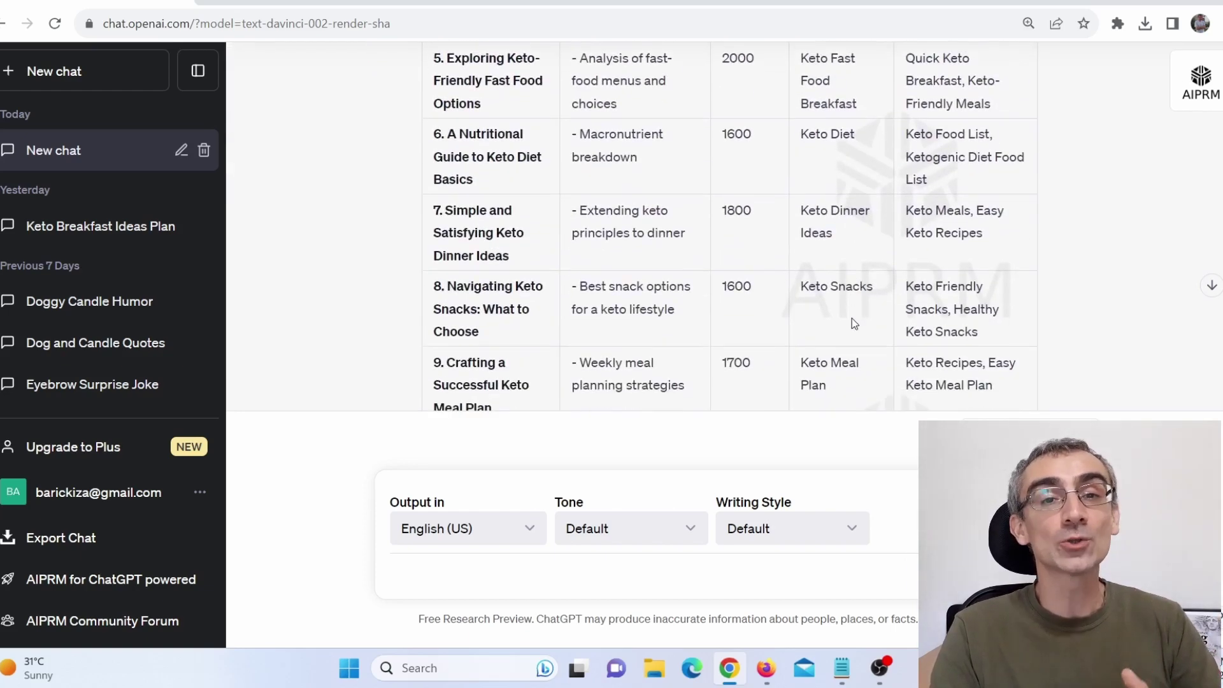
pyautogui.scroll(-5, 853, 313)
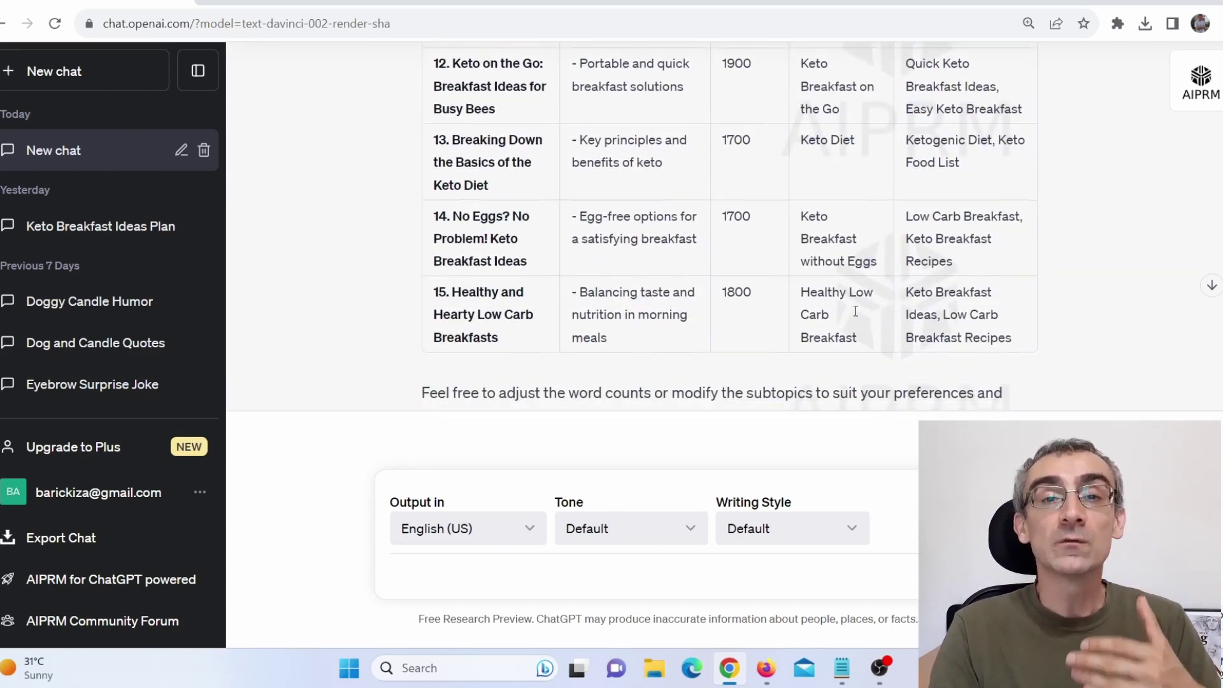
pyautogui.scroll(3, 955, 354)
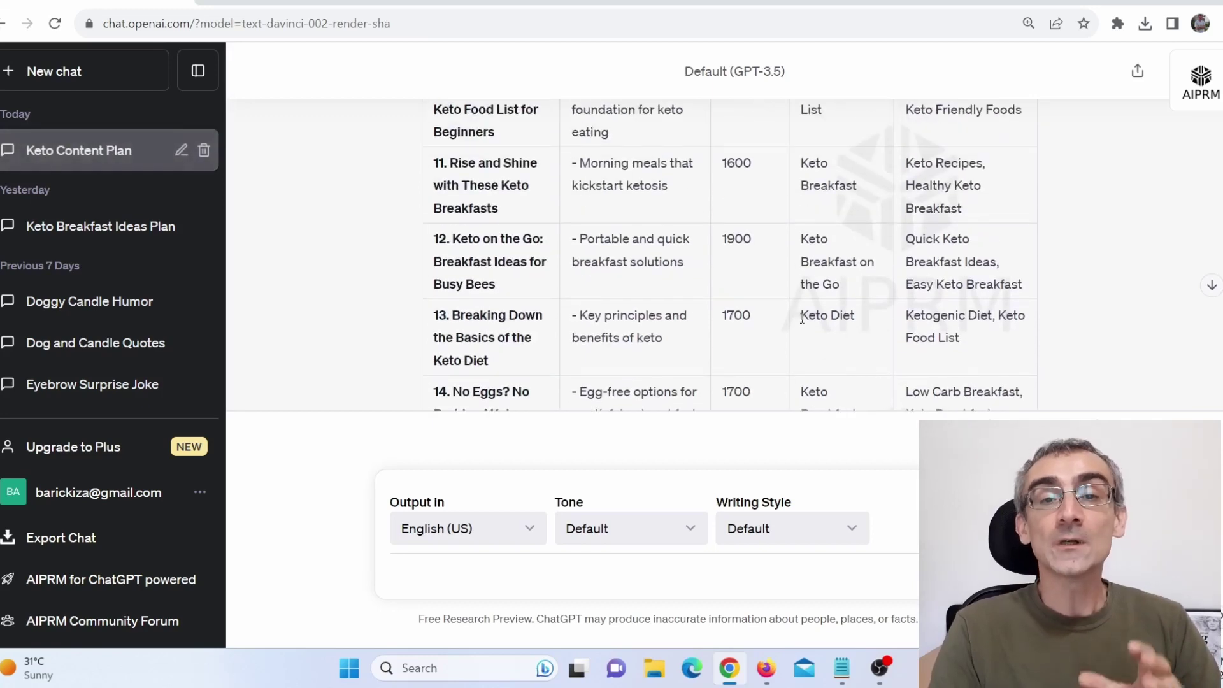
pyautogui.scroll(1, 797, 312)
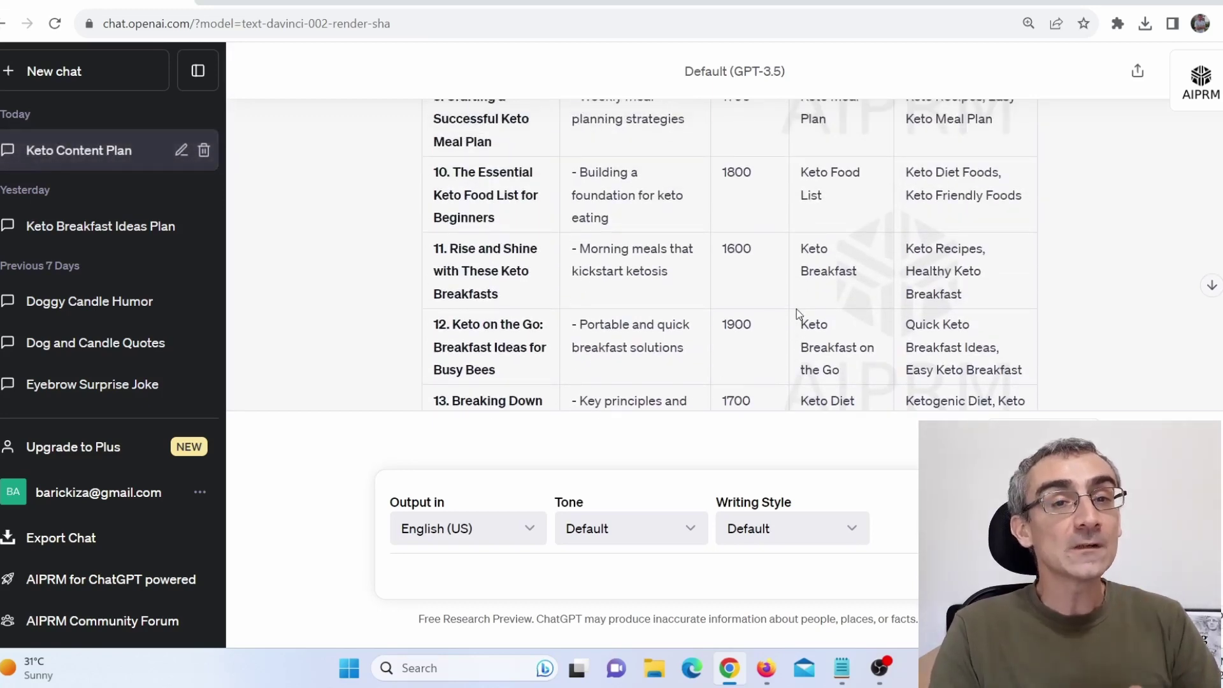
pyautogui.scroll(10, 796, 309)
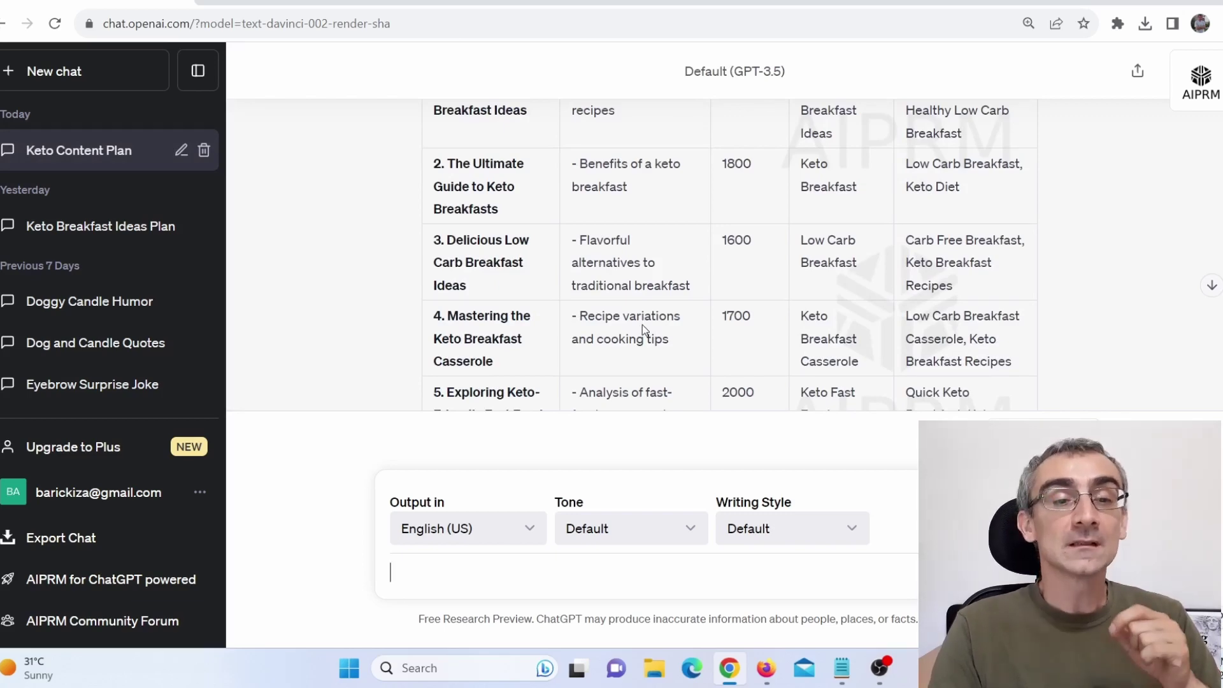
pyautogui.scroll(5, 642, 325)
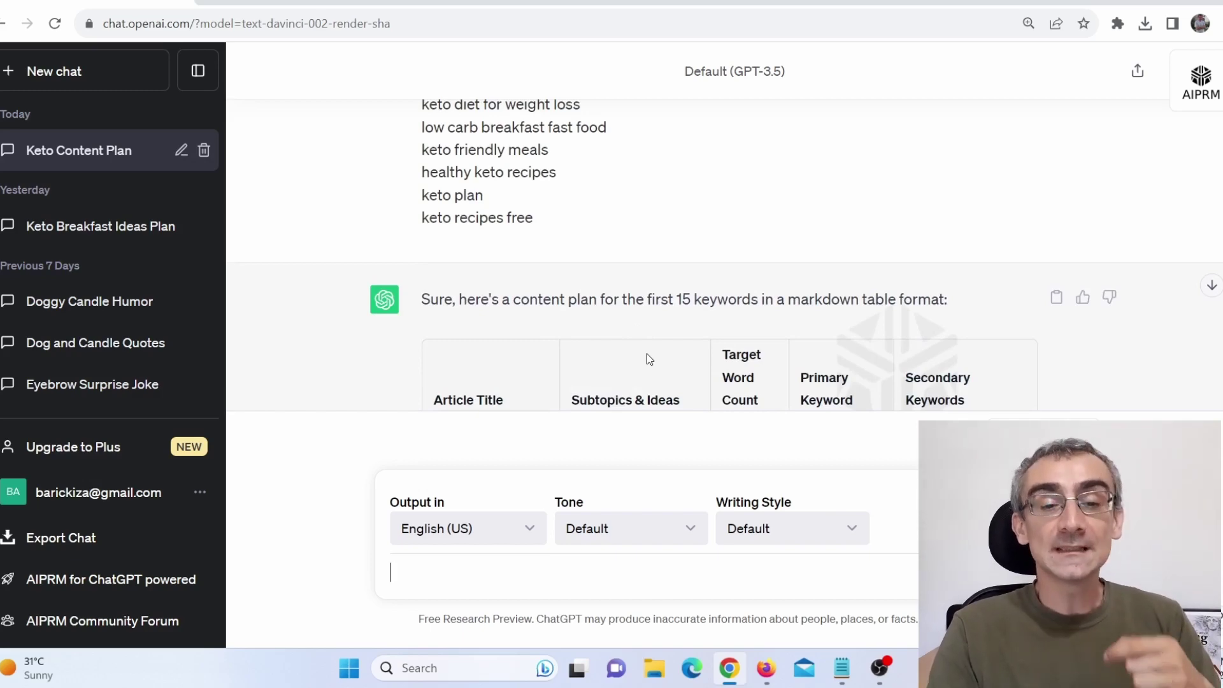
# Review the column headings of the content plan table, from article title and subtopics through to secondary keywords.
pyautogui.scroll(-5, 674, 358)
pyautogui.scroll(5, 467, 260)
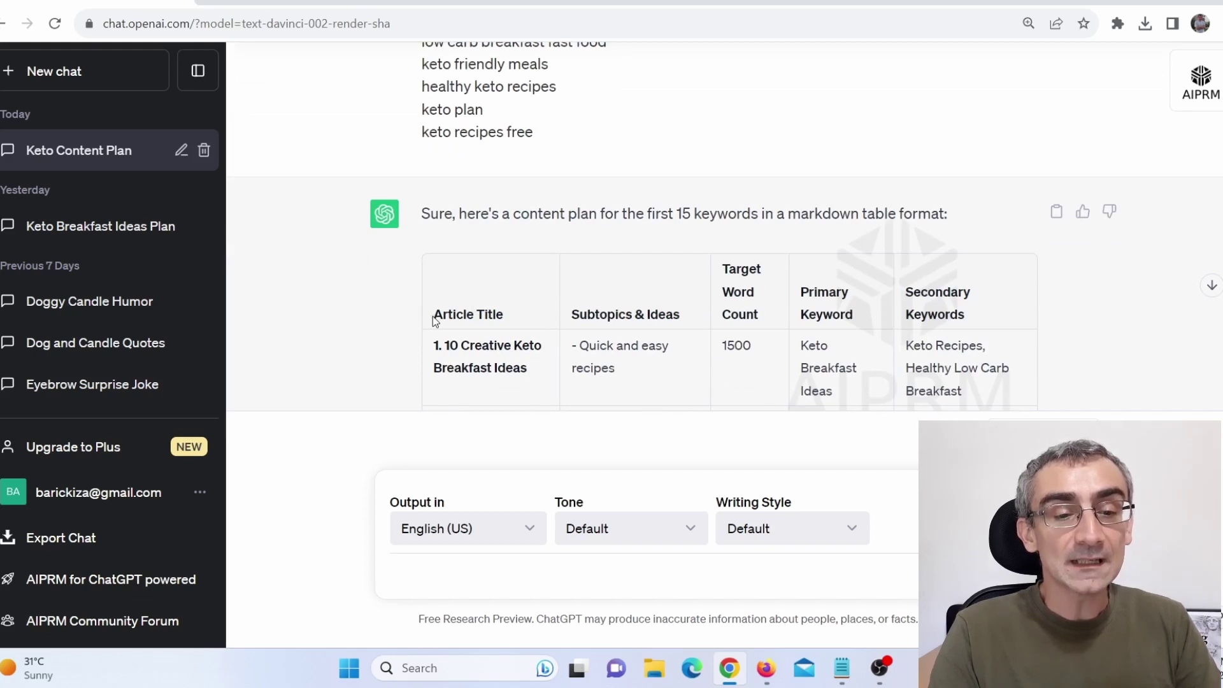
pyautogui.moveTo(434, 316); pyautogui.dragTo(557, 318)
pyautogui.scroll(-1, 561, 319)
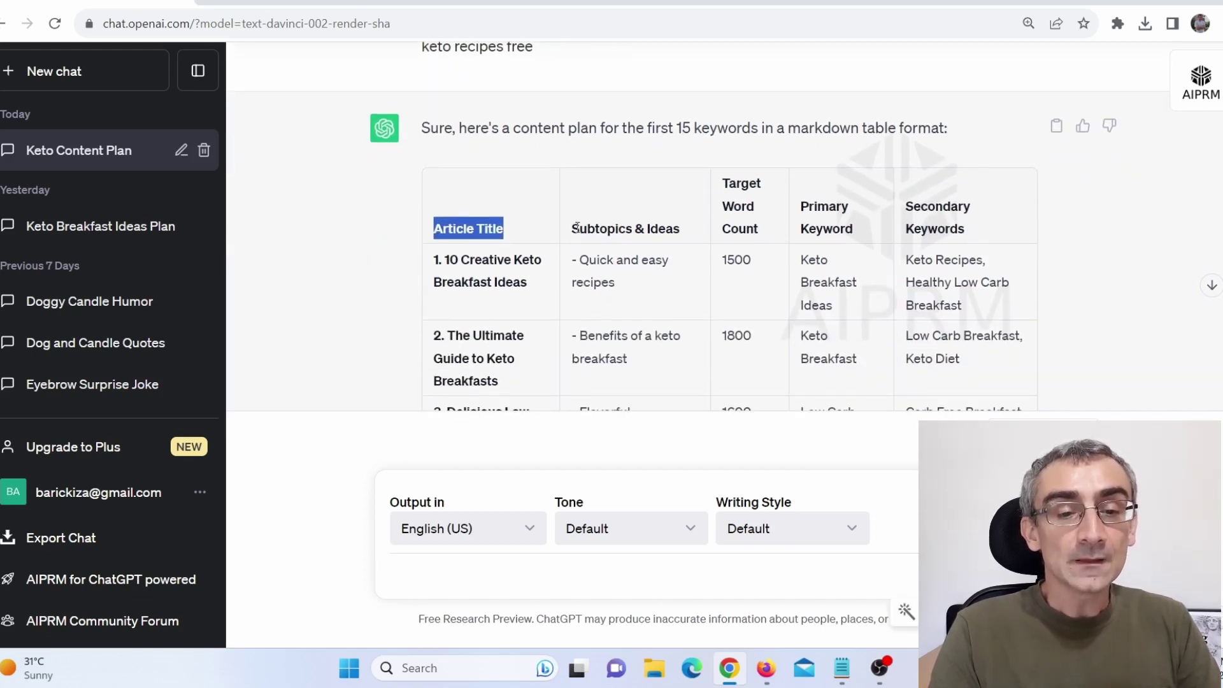
pyautogui.moveTo(574, 228); pyautogui.dragTo(982, 242)
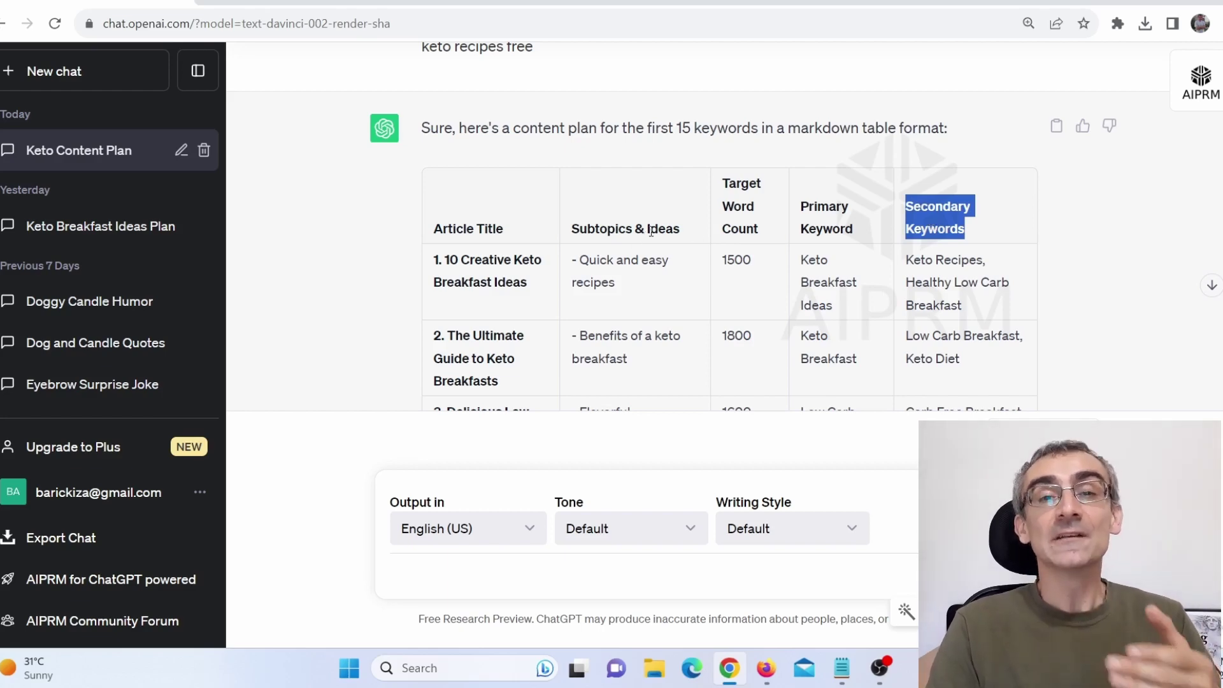
# Switch to Firefox to revisit the Keyword Planner results and the Prevention keto breakfast article, and return to ChatGPT in Chrome.
pyautogui.click(766, 668)
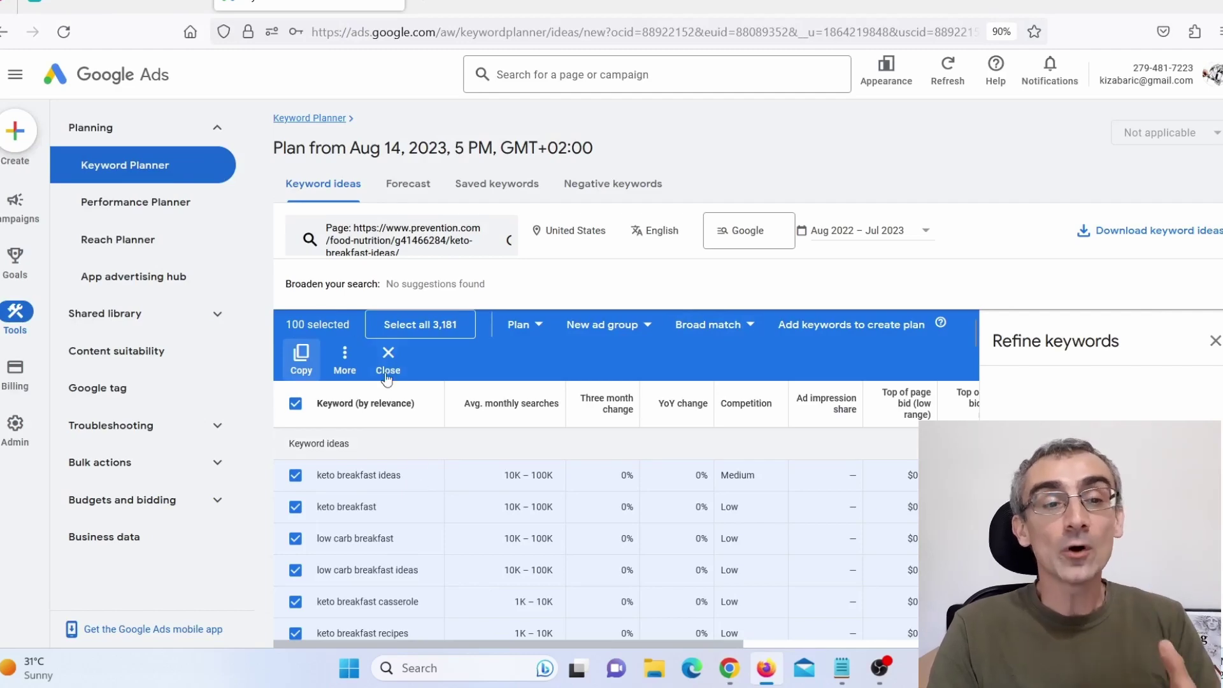
pyautogui.click(114, 7)
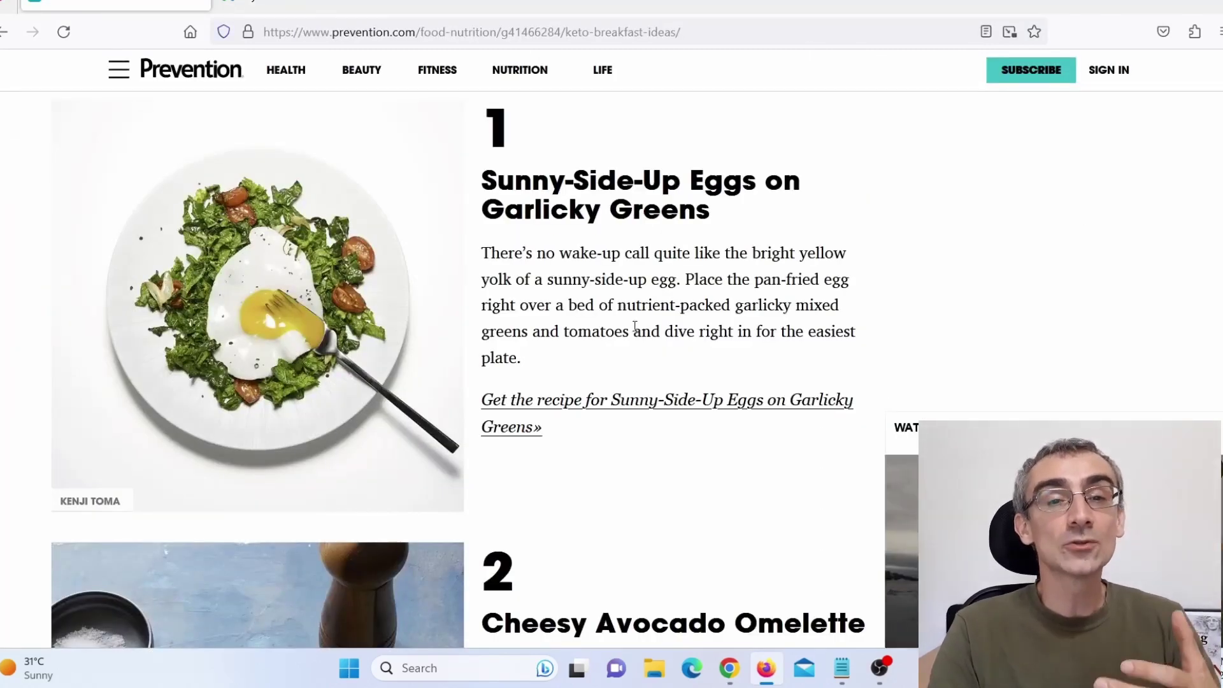
pyautogui.click(730, 667)
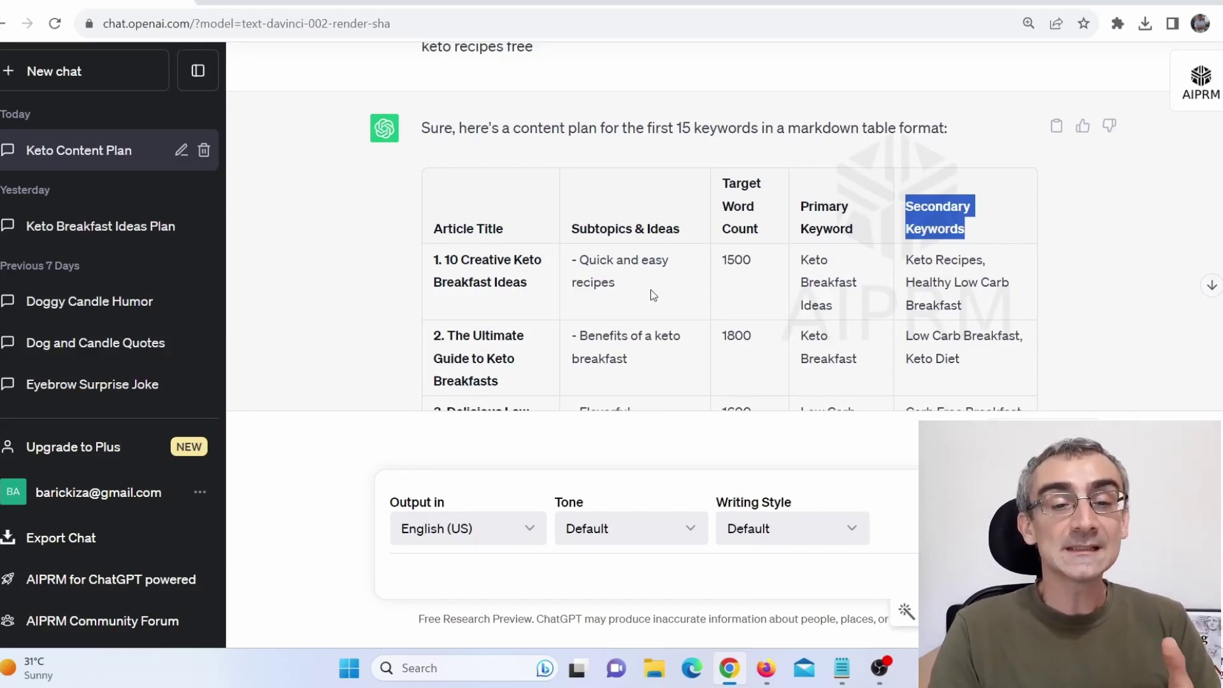
# Below the 15-article content plan, submit the follow-up prompt "Please remove any duplicate content".
pyautogui.scroll(-5, 633, 311)
pyautogui.scroll(-10, 634, 312)
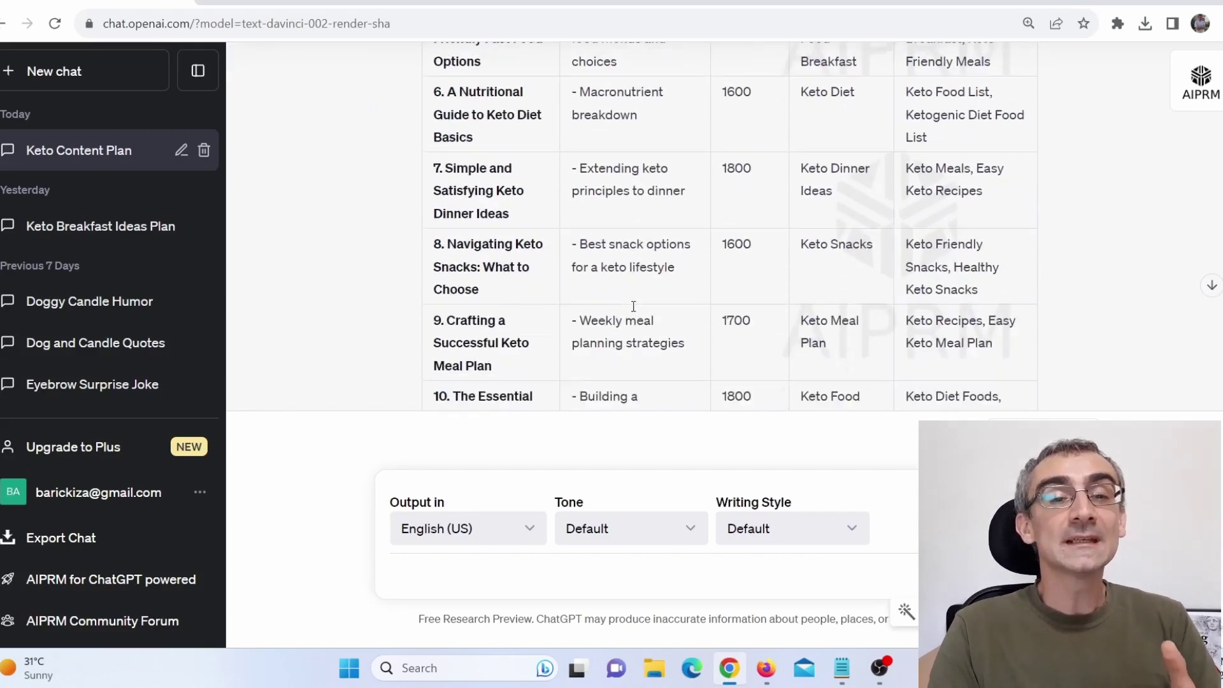
pyautogui.scroll(-1, 636, 304)
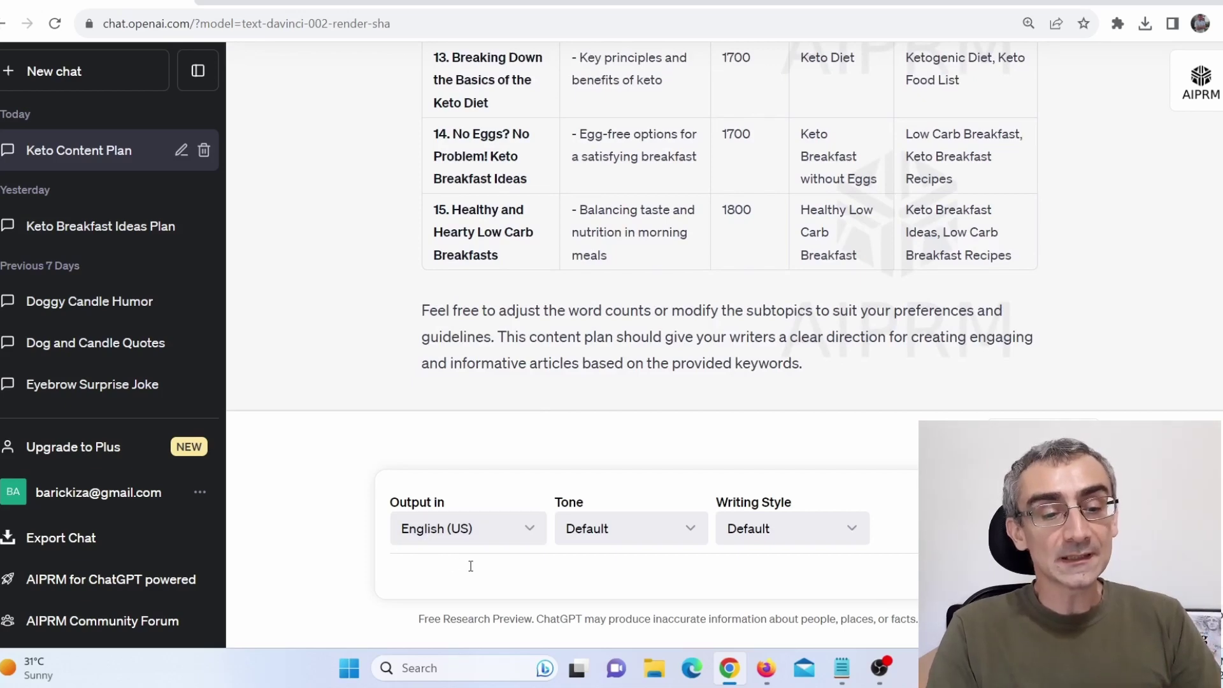
pyautogui.write('Please remove any duplicate content')
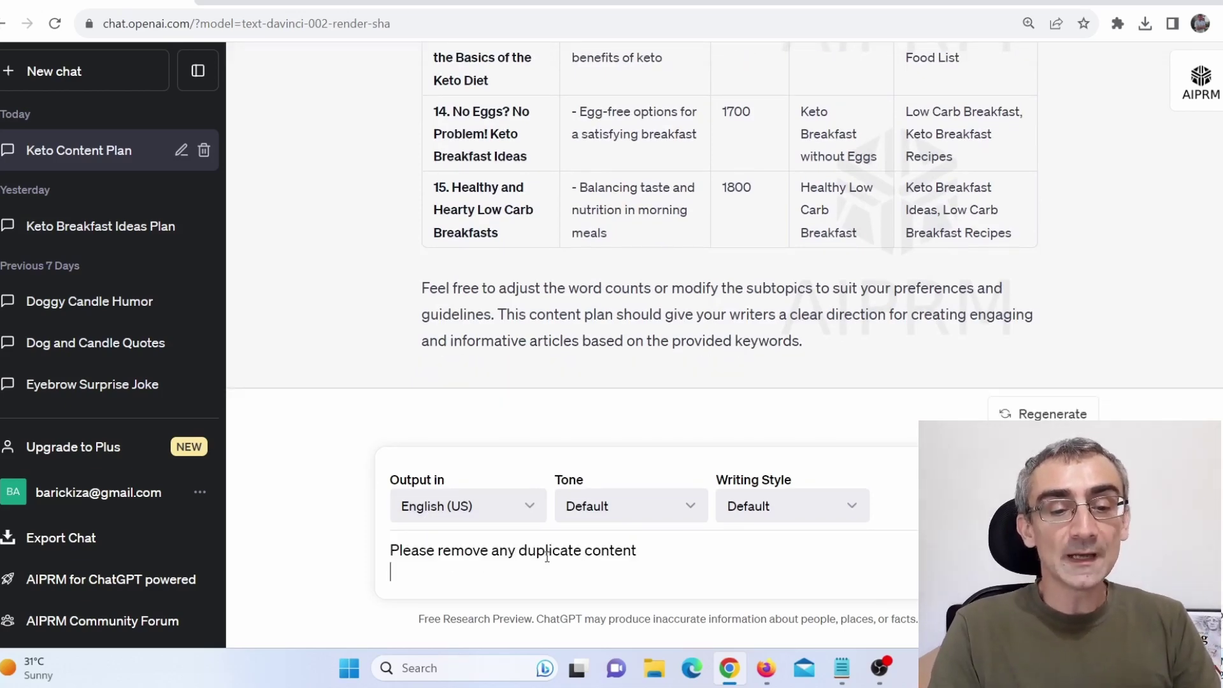
pyautogui.press('Return')
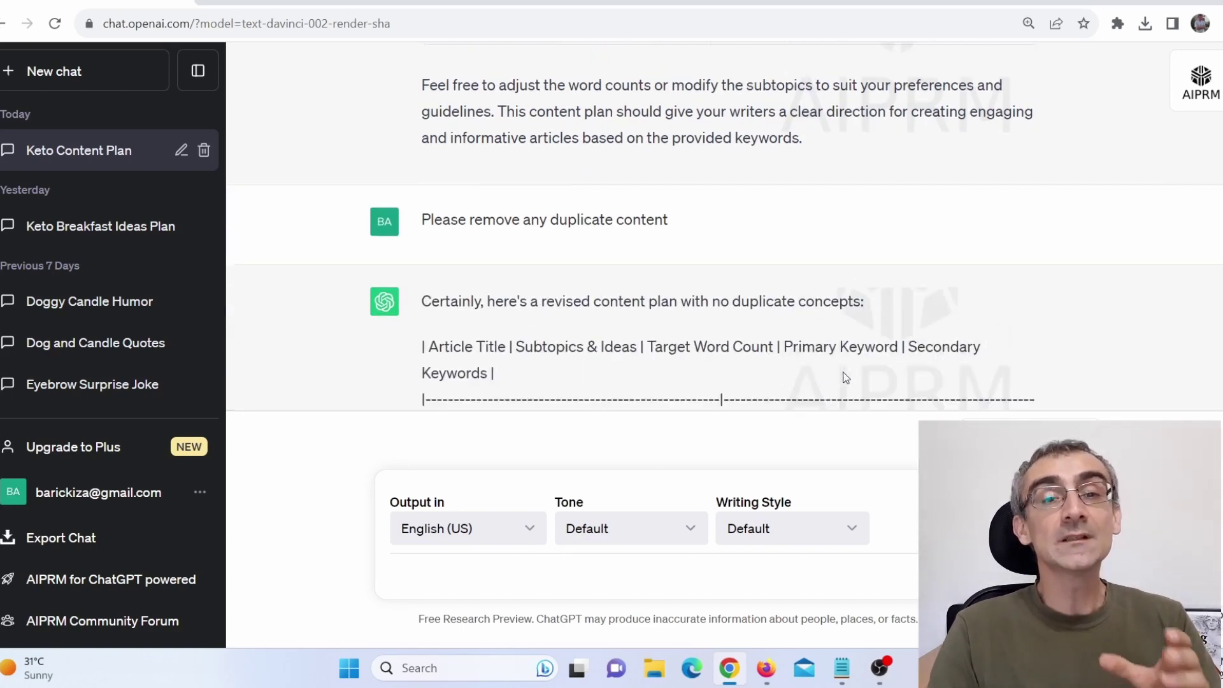
# Read through the revised content plan table, checking its article titles, subtopics, target word counts and keywords.
pyautogui.scroll(2, 930, 349)
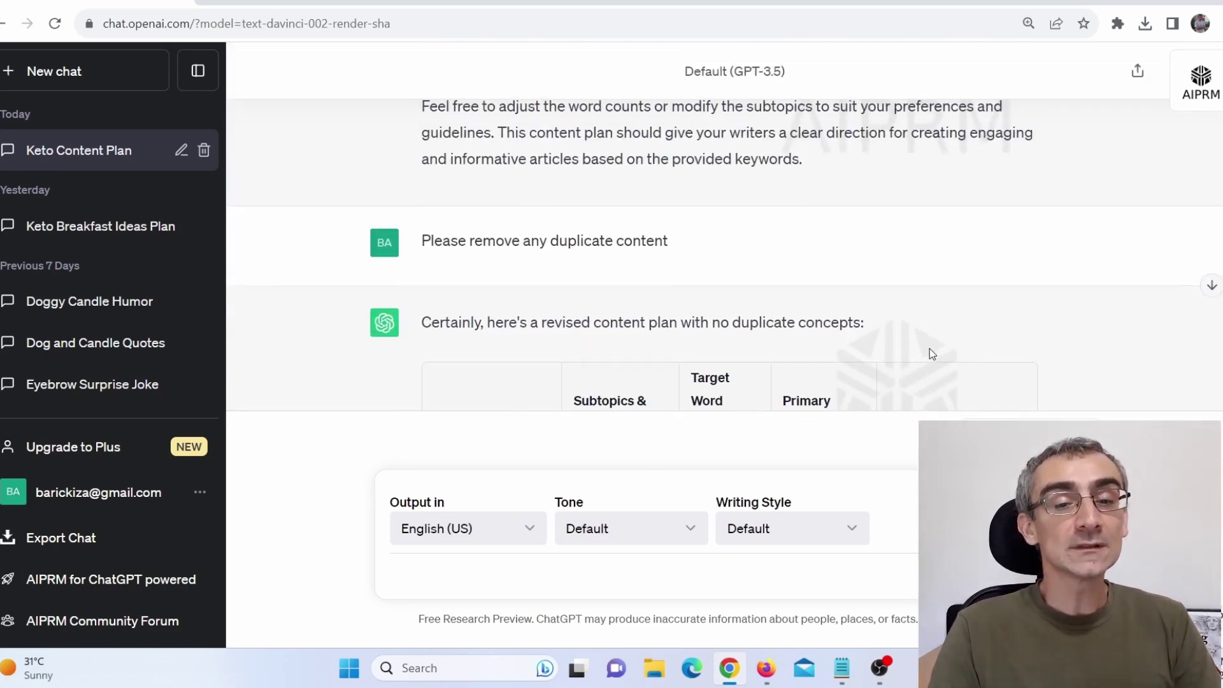
pyautogui.scroll(-4, 930, 350)
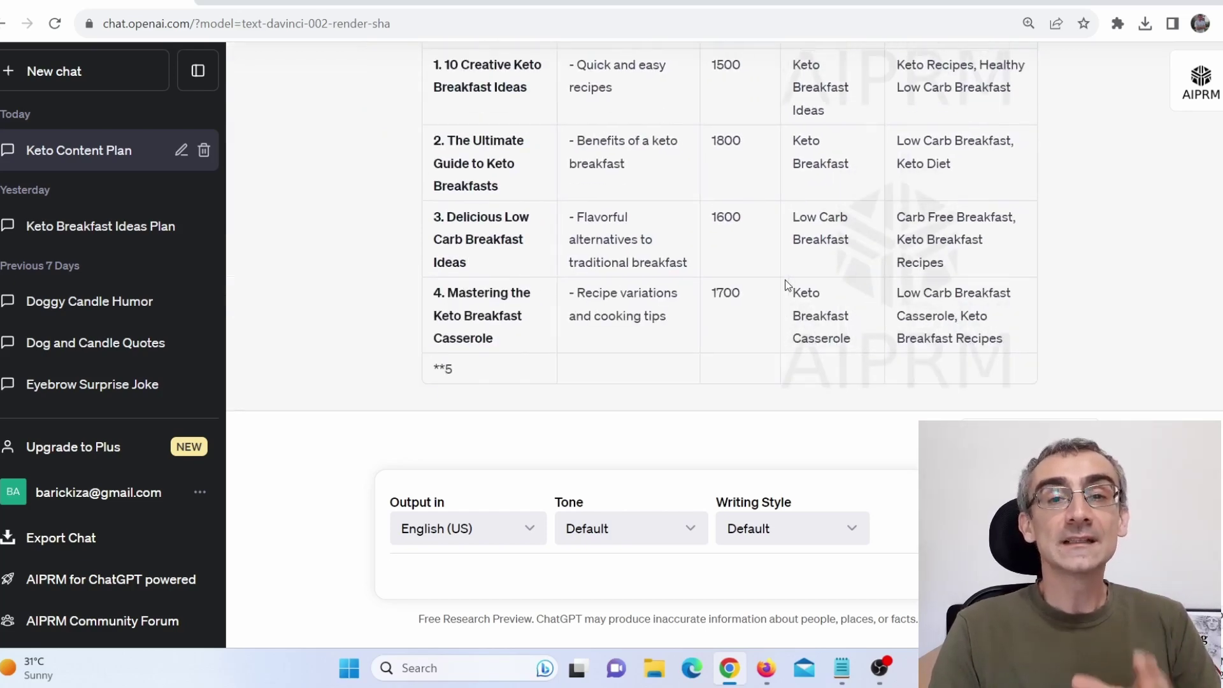
pyautogui.scroll(3, 998, 244)
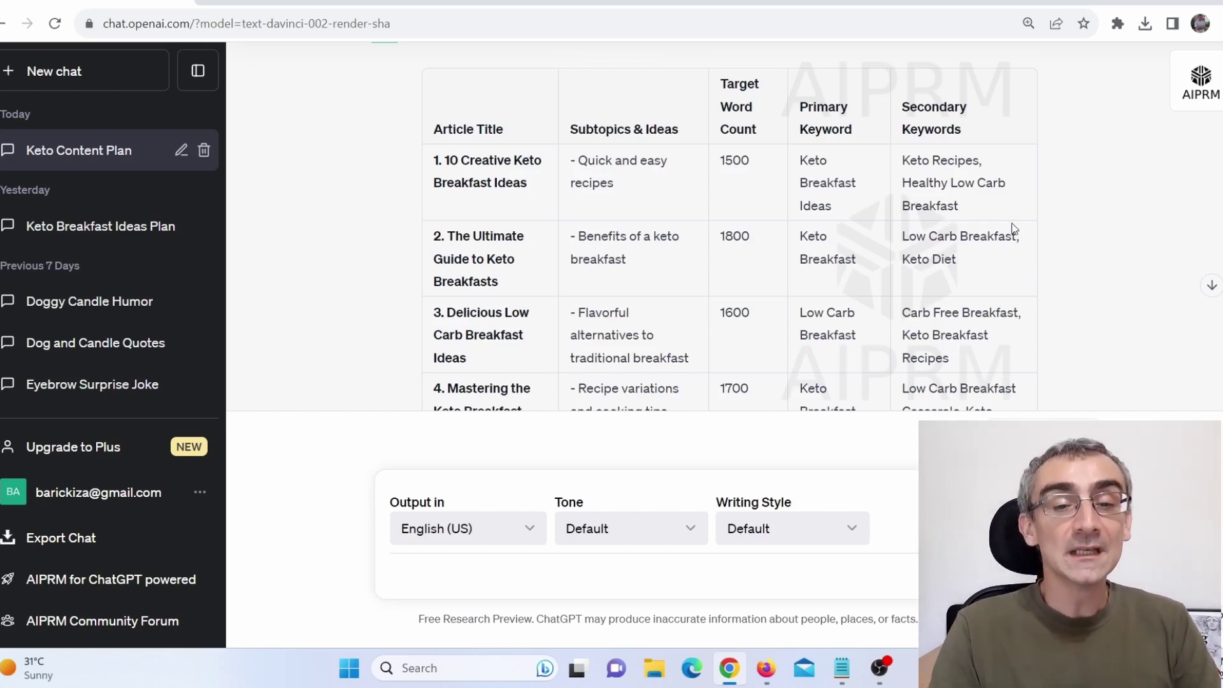
pyautogui.scroll(-10, 450, 161)
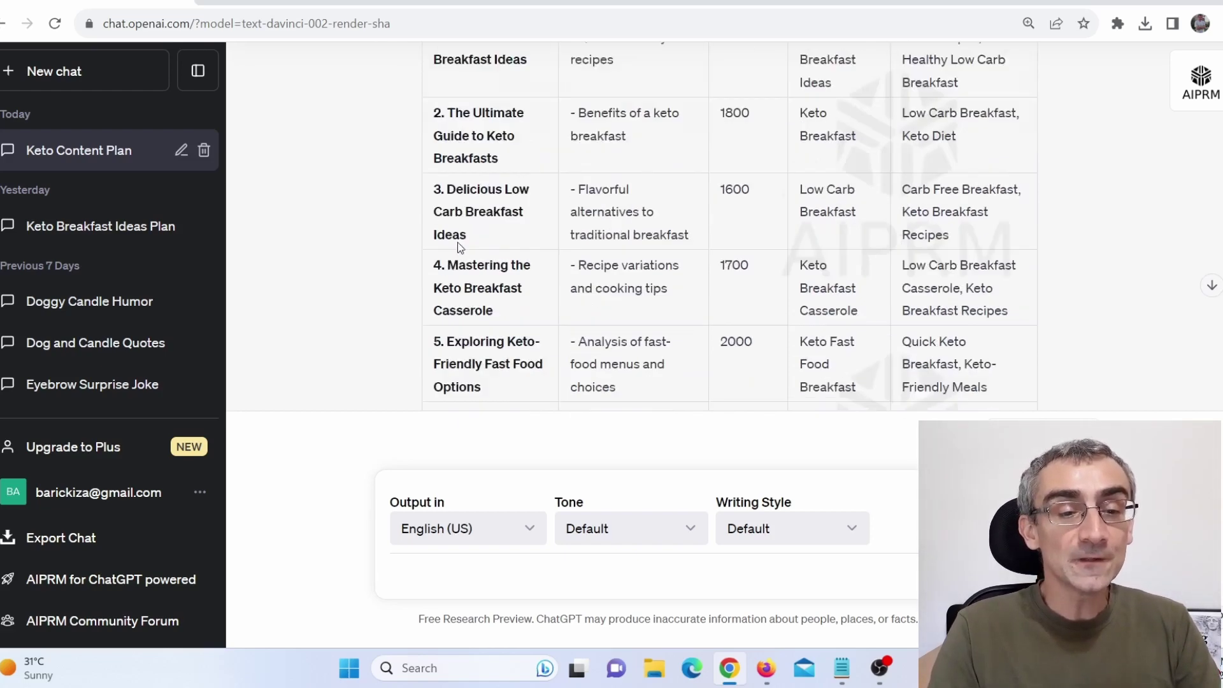
pyautogui.scroll(1, 514, 300)
pyautogui.scroll(10, 515, 303)
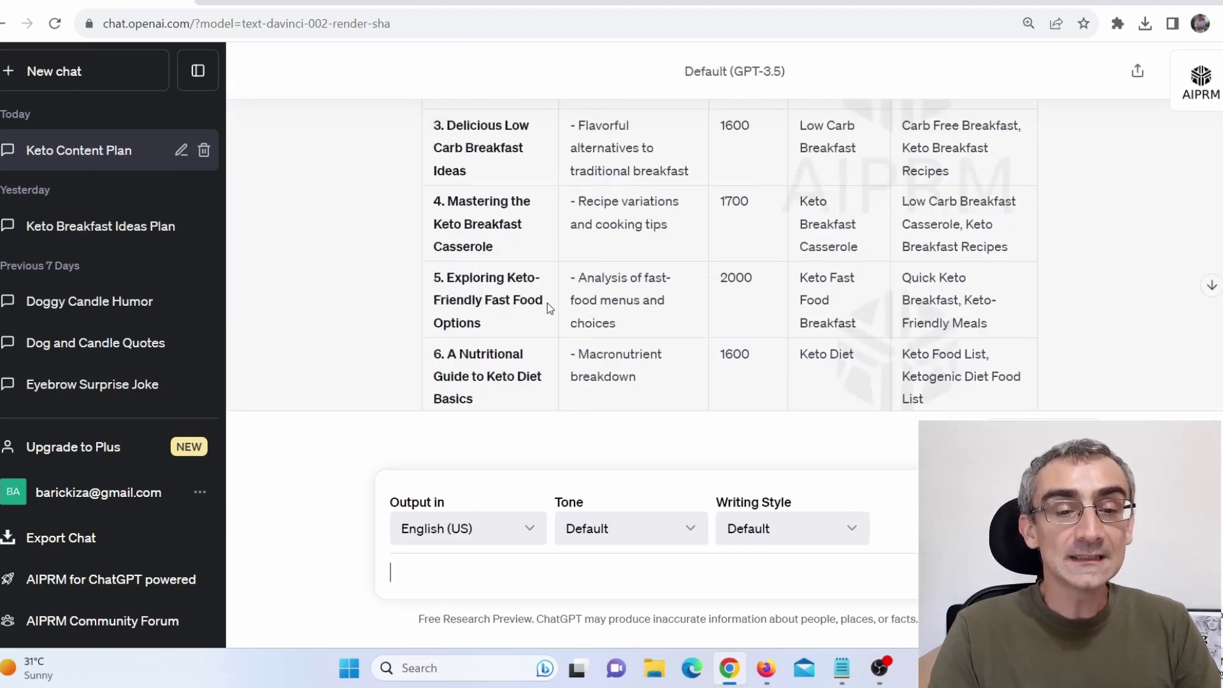
pyautogui.scroll(-2, 631, 312)
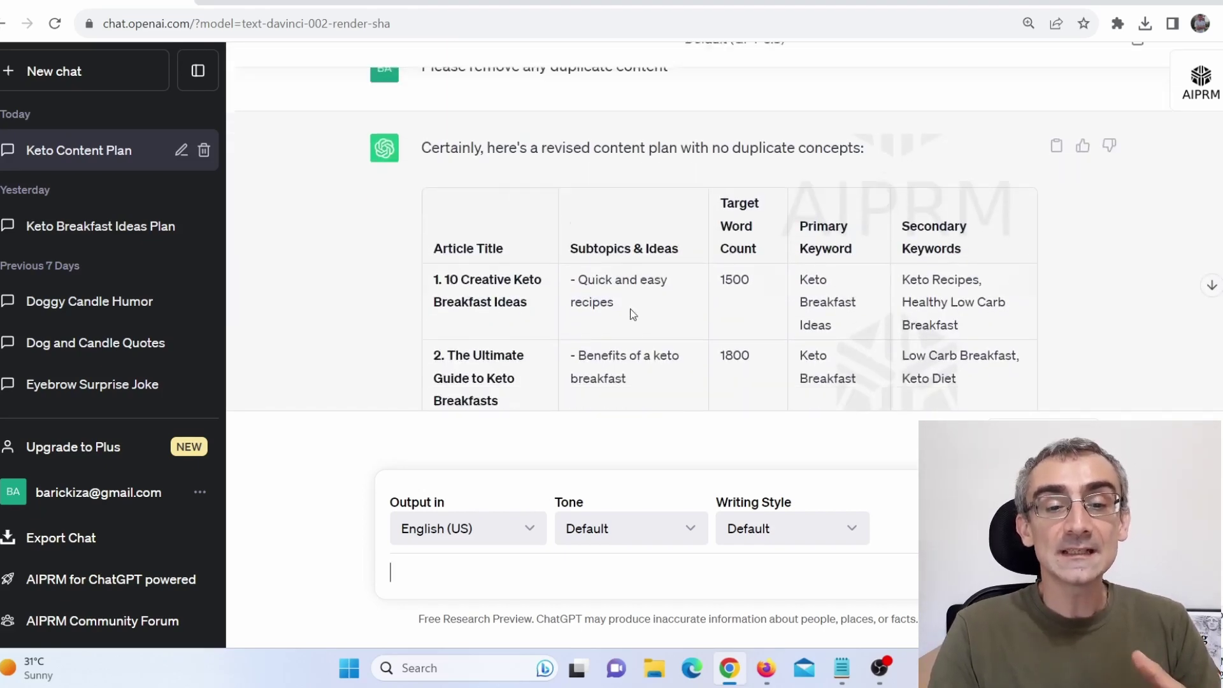
pyautogui.moveTo(733, 227); pyautogui.dragTo(738, 394)
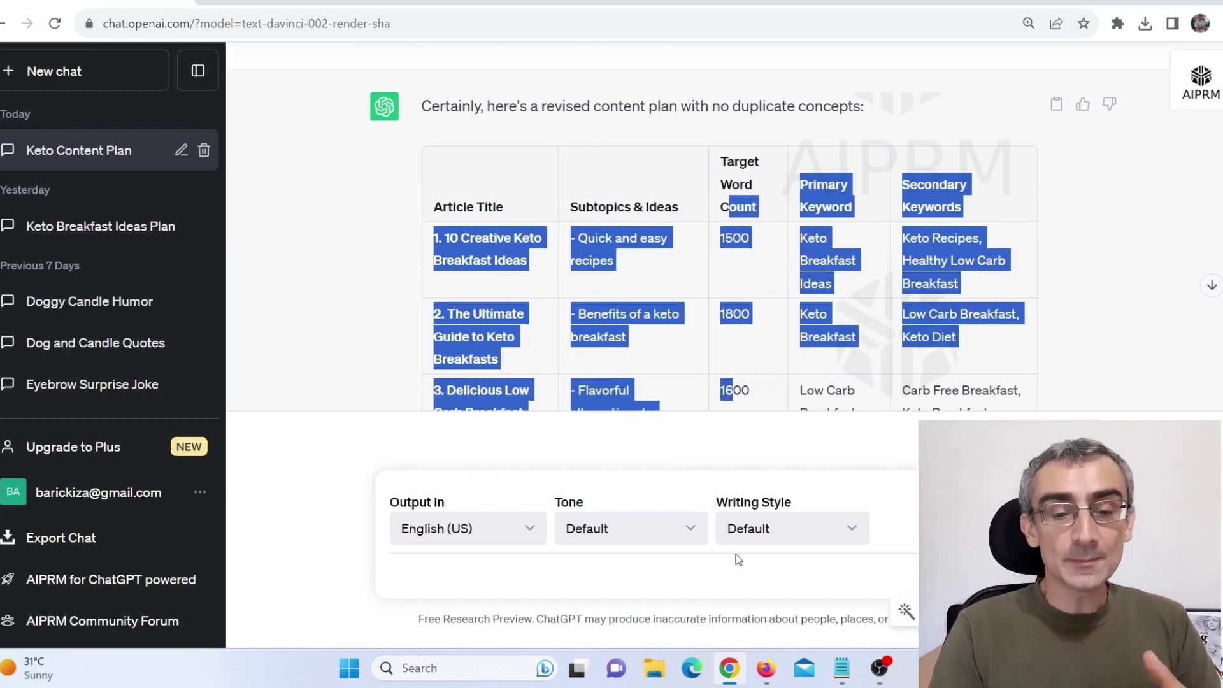
# Switch to Firefox and look through the selected Keyword Planner ideas and their competition levels, glancing back at the Prevention article.
pyautogui.click(767, 669)
pyautogui.scroll(-3, 794, 506)
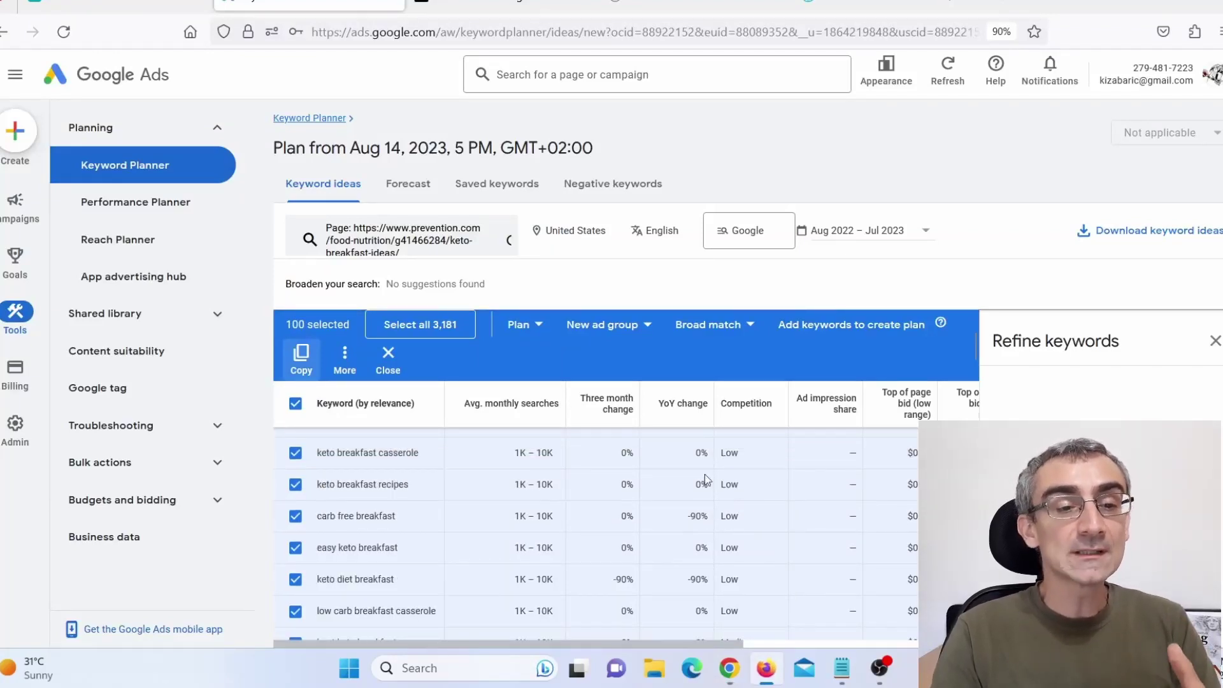
pyautogui.hotkey('ctrl', 'shift', 'Tab')
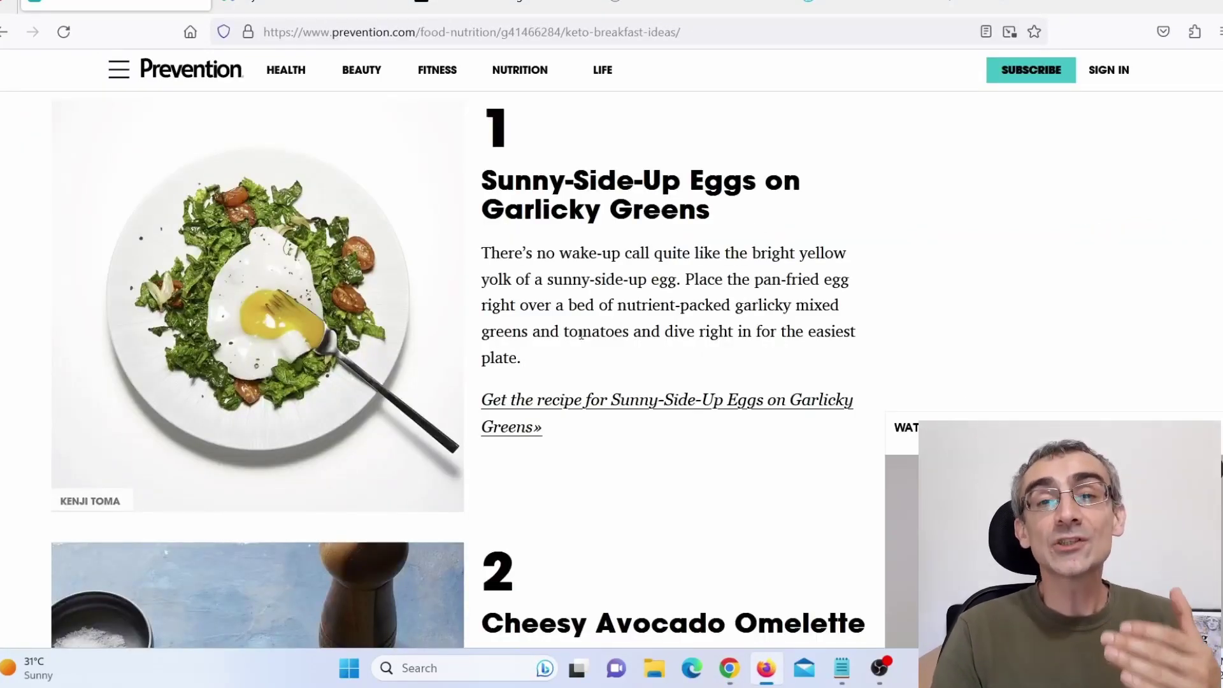
pyautogui.hotkey('ctrl', 'Tab')
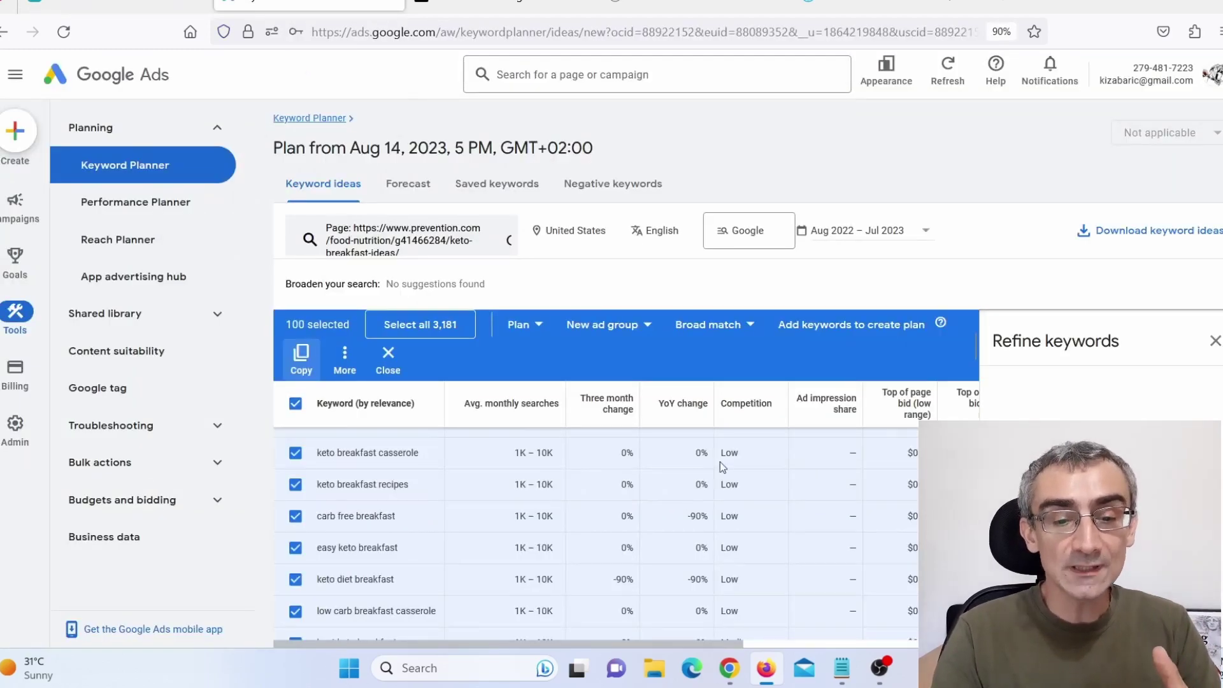
pyautogui.scroll(-2, 744, 574)
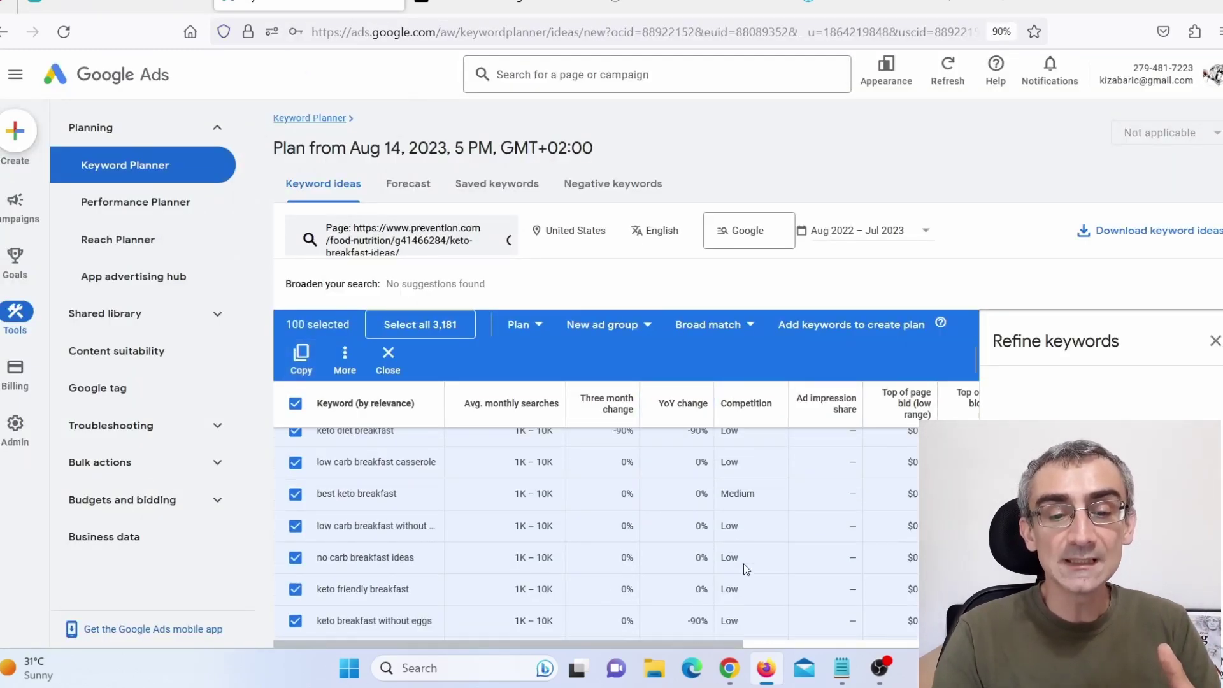
pyautogui.scroll(-10, 744, 564)
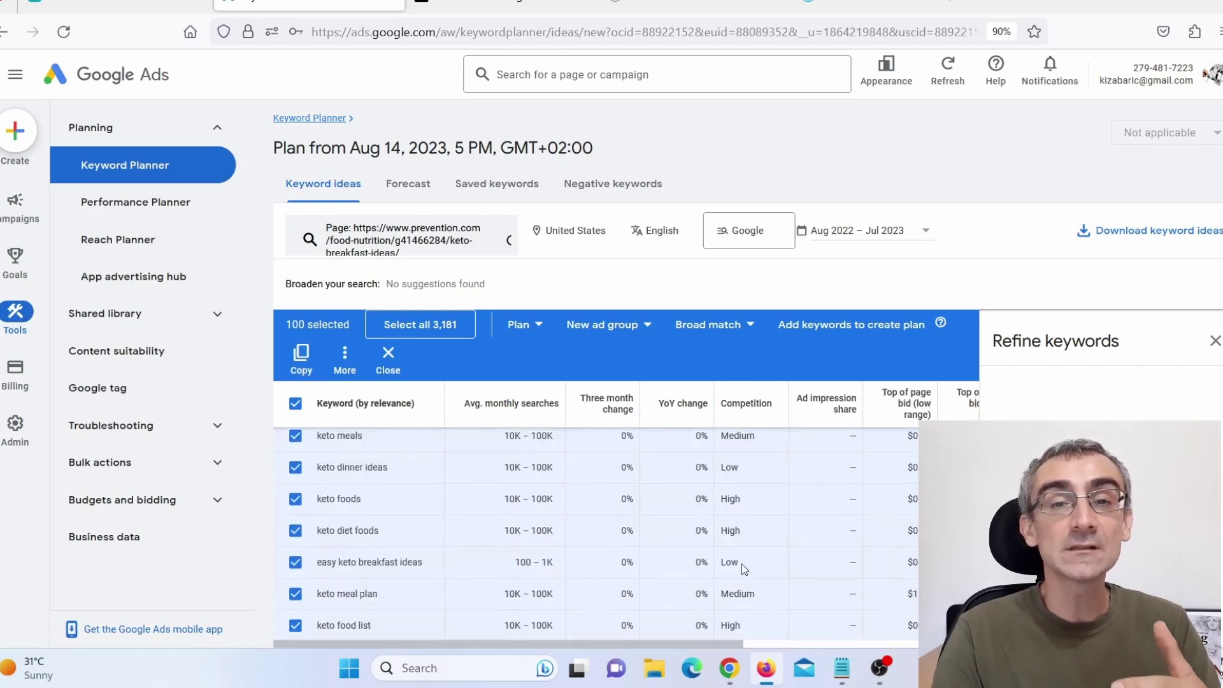
pyautogui.scroll(-3, 743, 564)
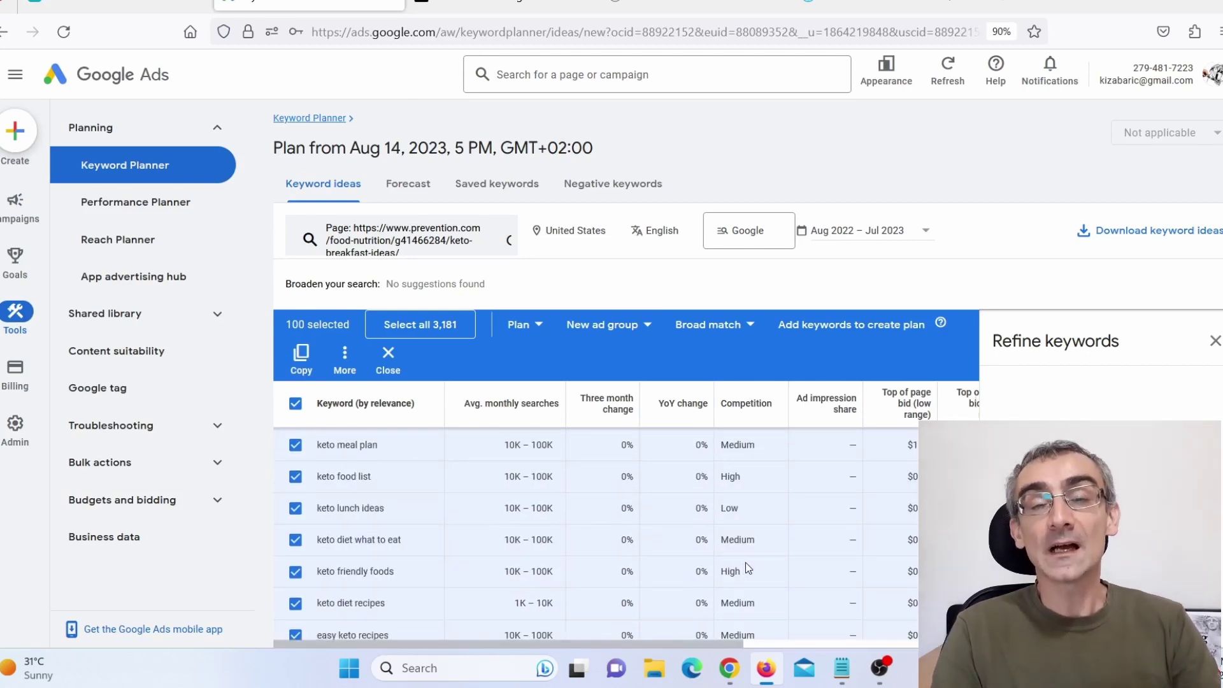
pyautogui.scroll(-5, 748, 568)
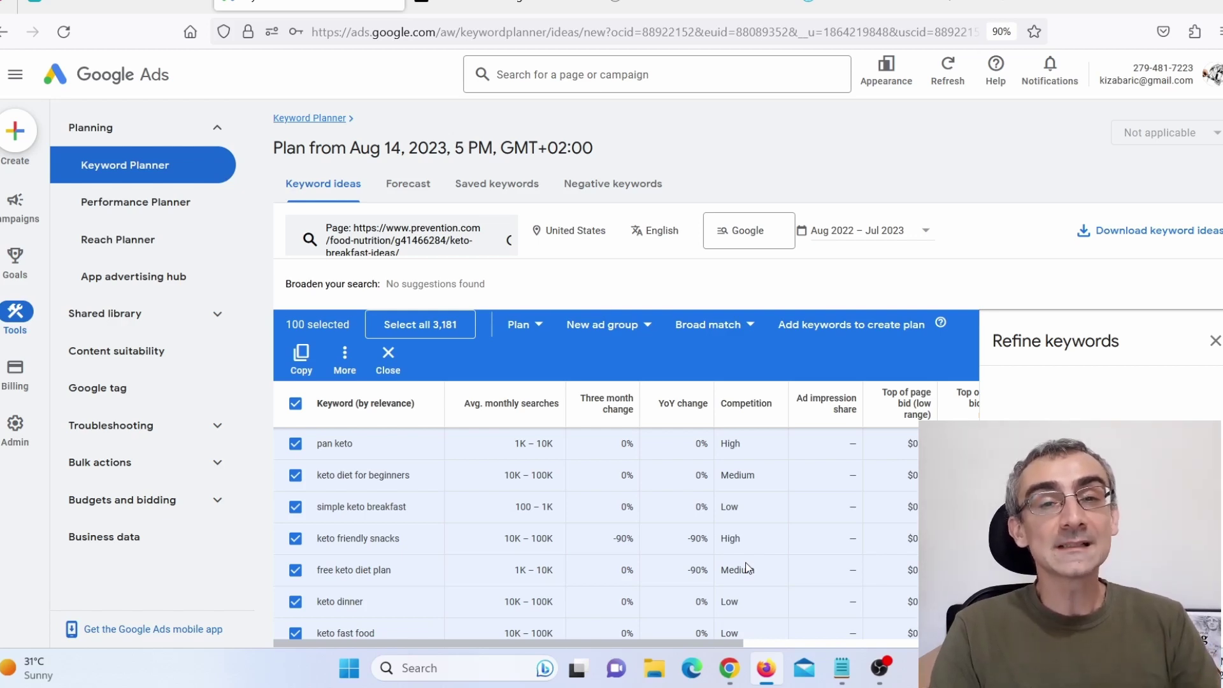
pyautogui.scroll(-10, 749, 568)
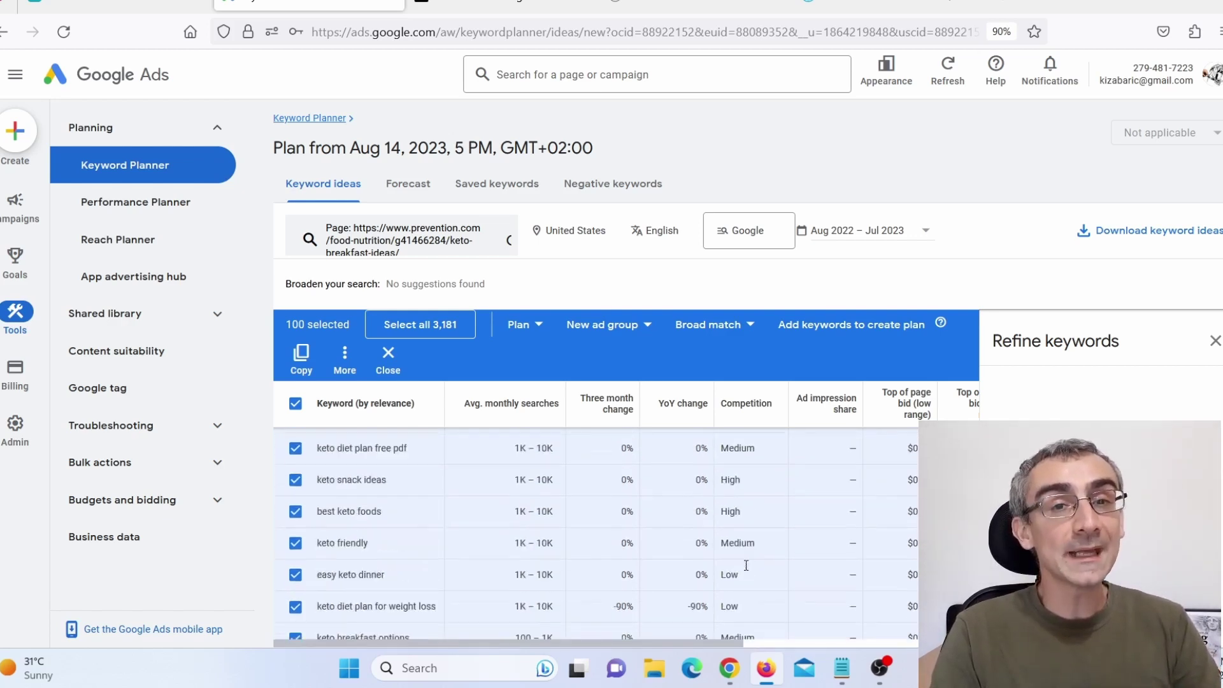
pyautogui.scroll(-5, 747, 567)
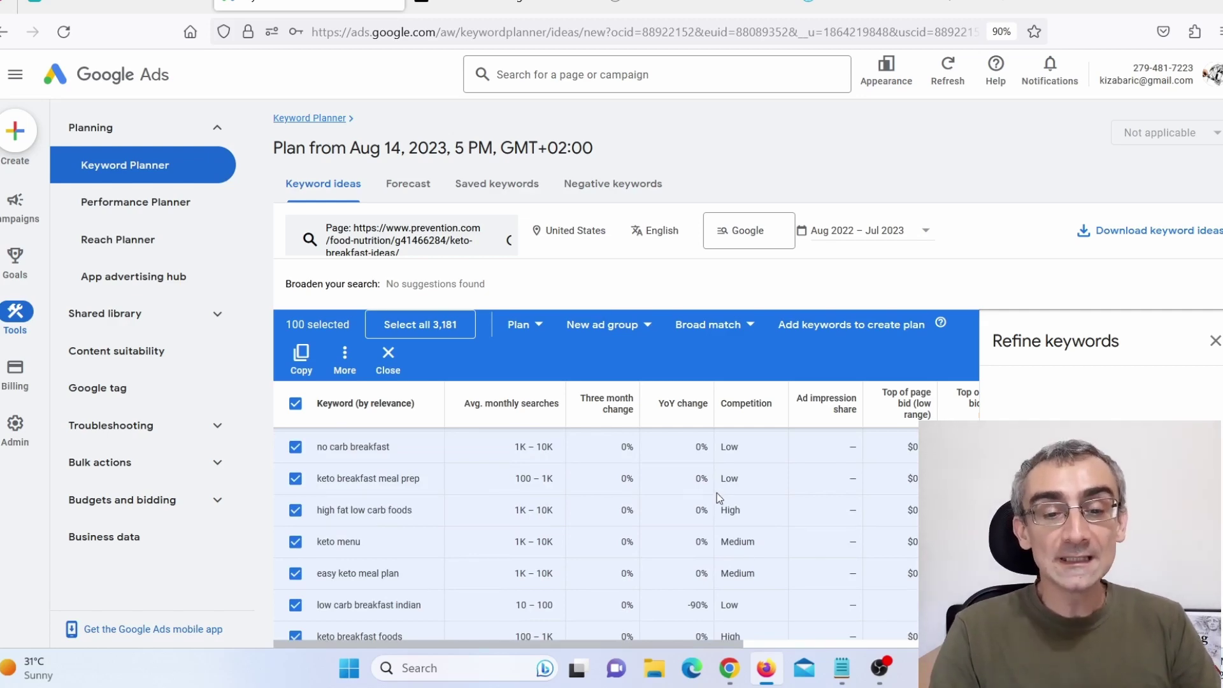
pyautogui.moveTo(351, 447); pyautogui.dragTo(503, 522)
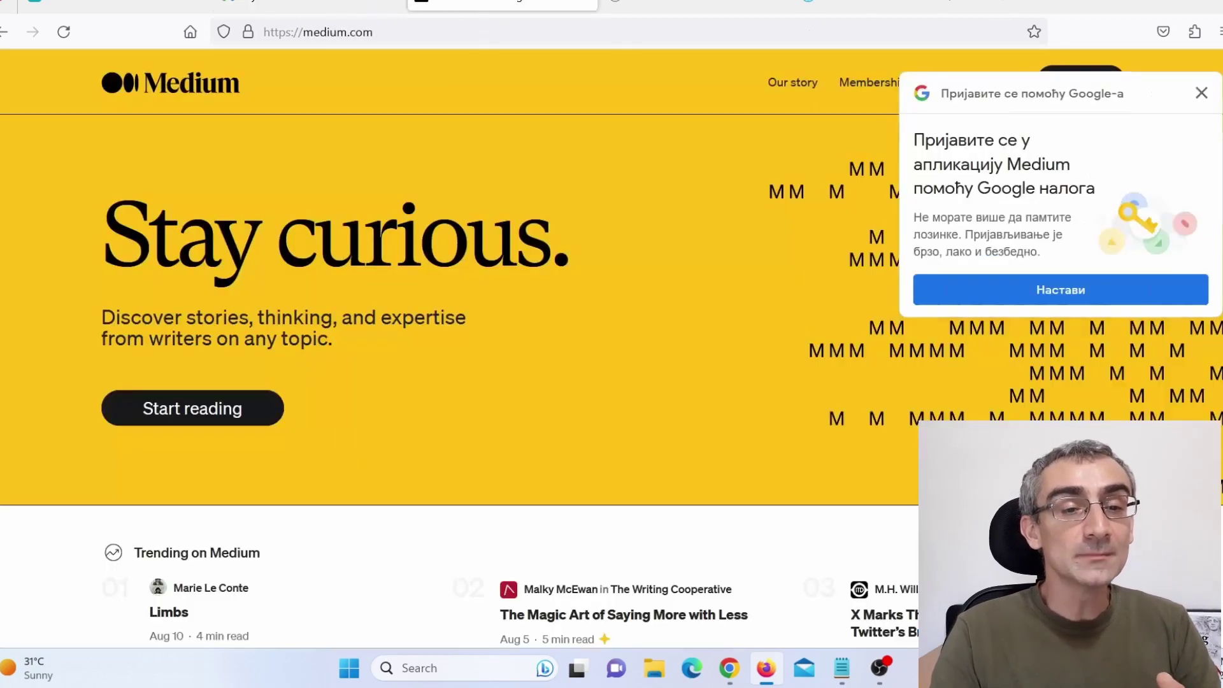
# View the Medium, Vocal and WordPress.com home pages, closing Medium's Google sign-in prompt, and return to the revised plan in ChatGPT.
pyautogui.click(509, 5)
pyautogui.click(695, 5)
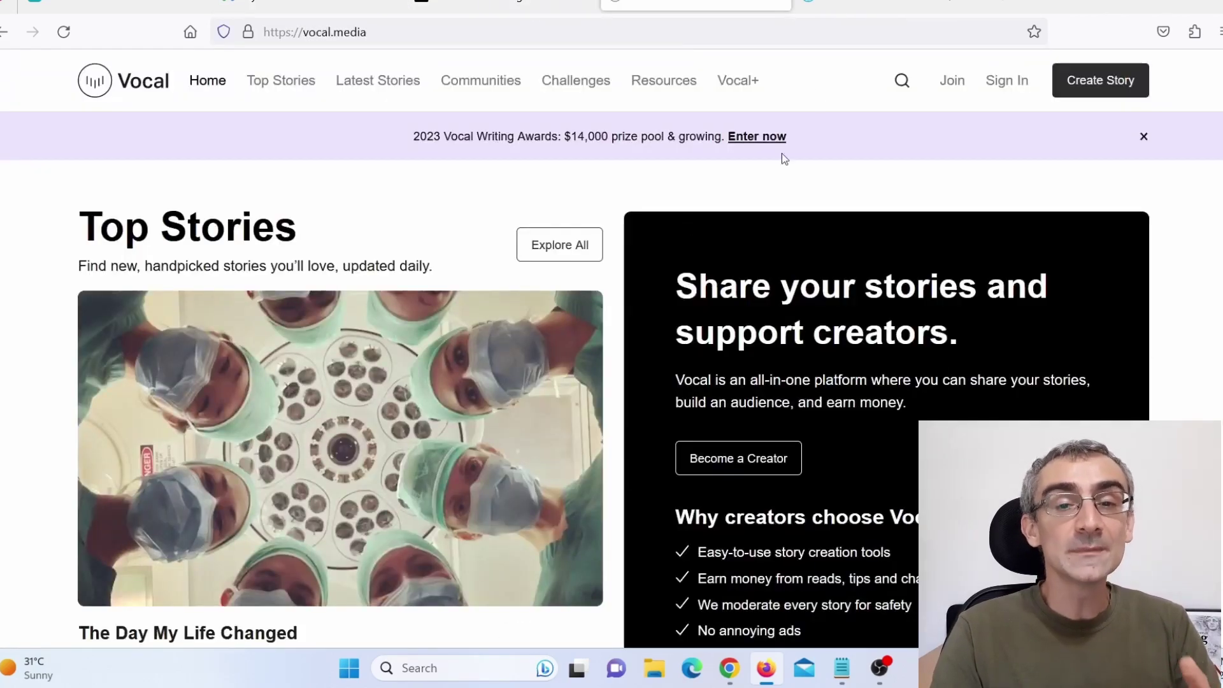
pyautogui.click(889, 5)
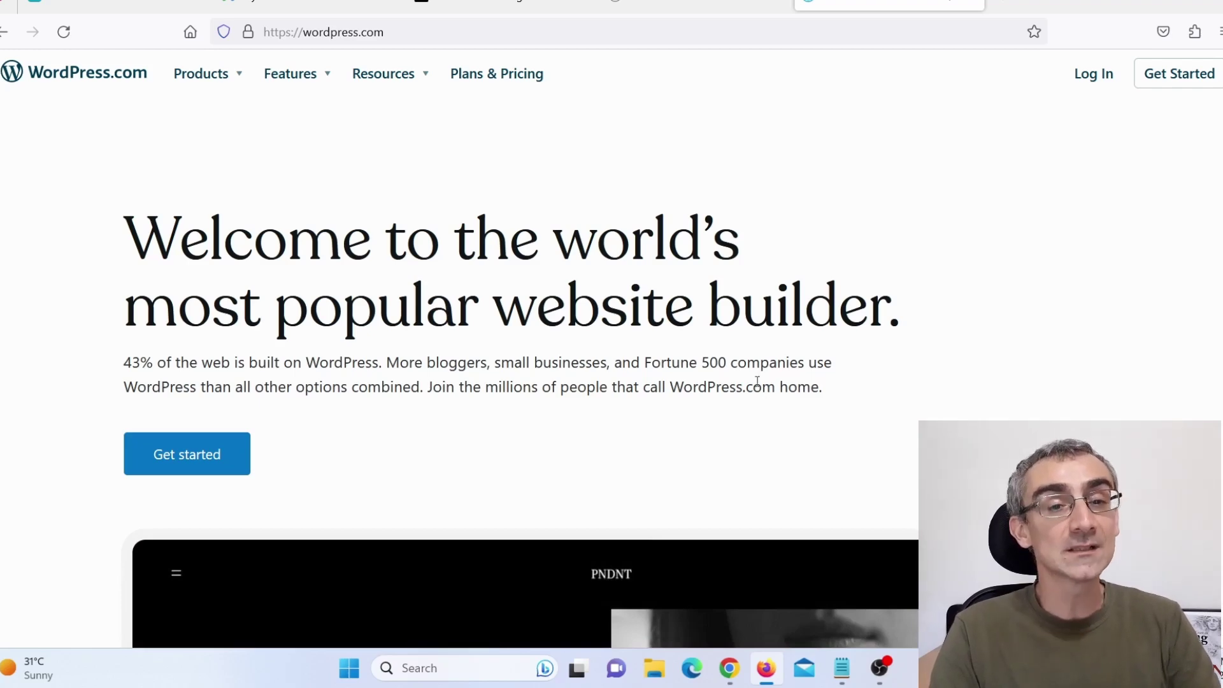
pyautogui.hotkey('ctrl', 'shift', 'Tab')
pyautogui.hotkey('ctrl', 'shift', 'Tab')
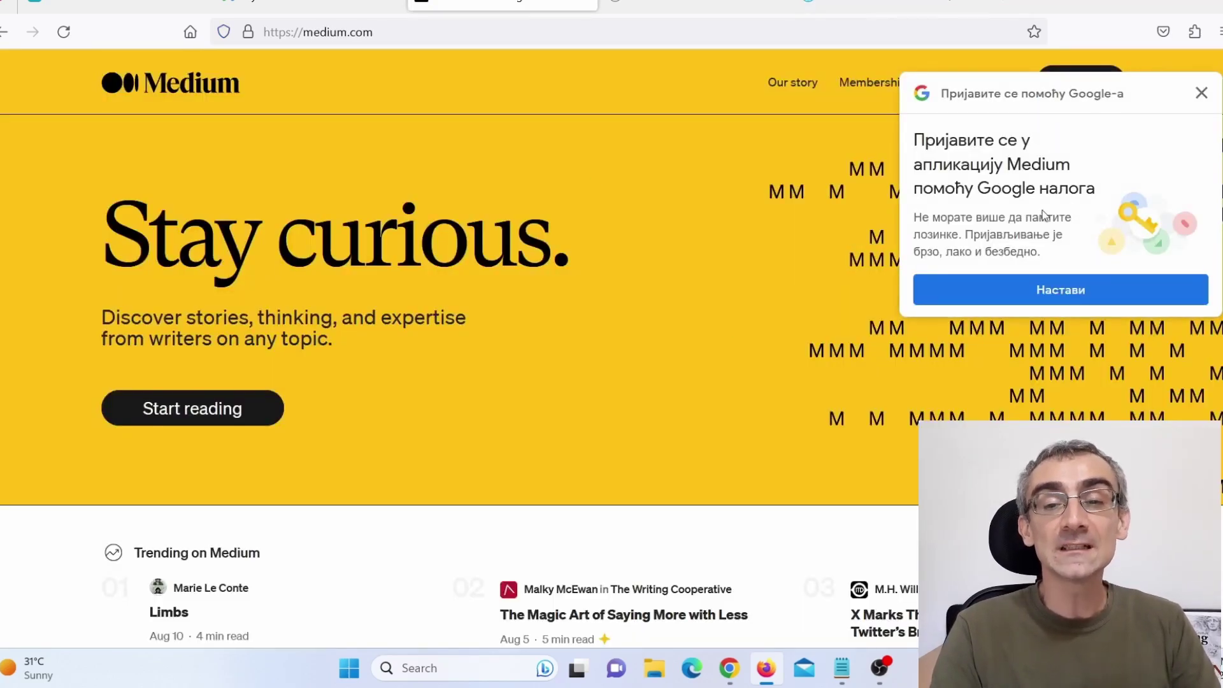
pyautogui.click(1202, 93)
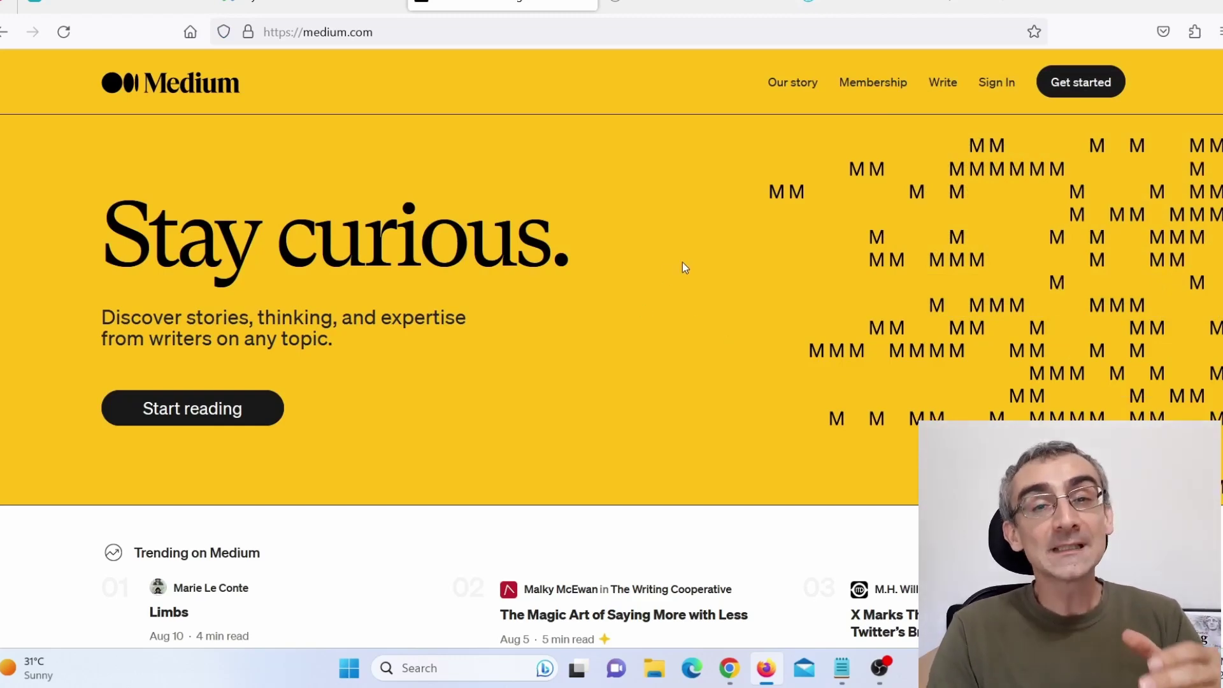
pyautogui.click(312, 8)
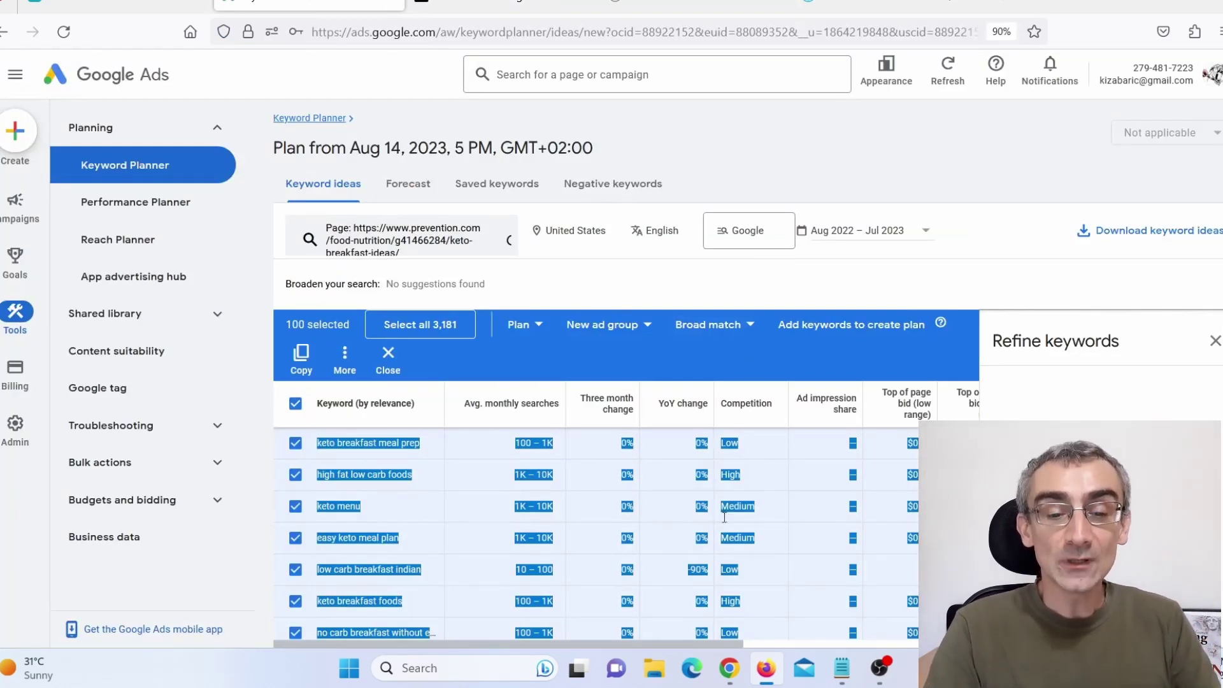
pyautogui.click(729, 667)
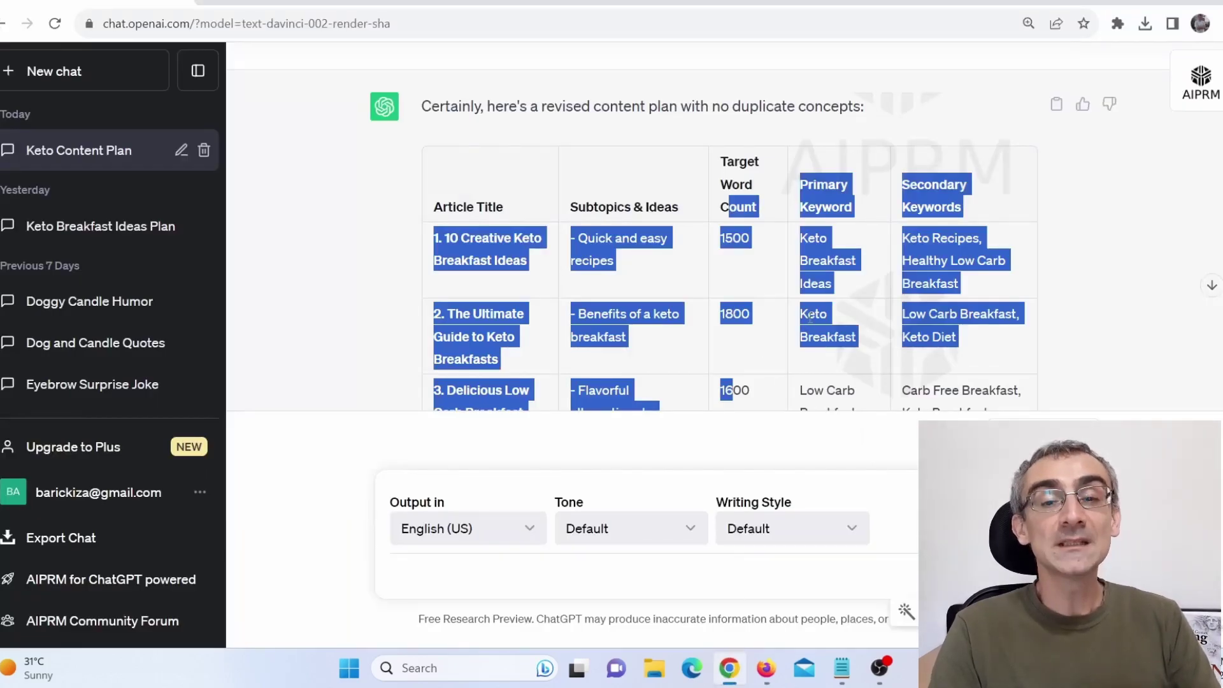